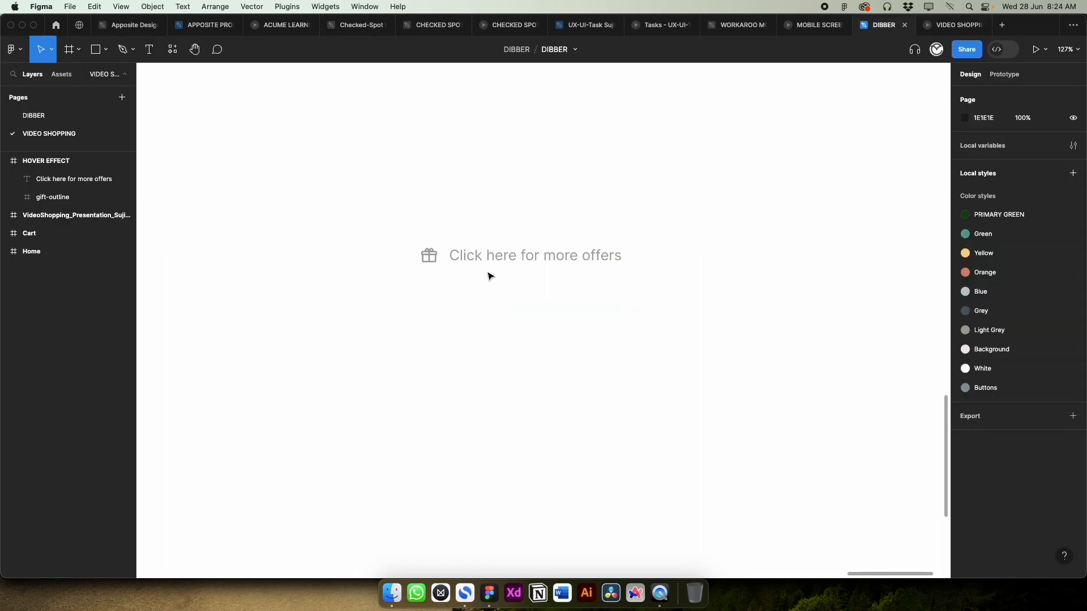
click(489, 260)
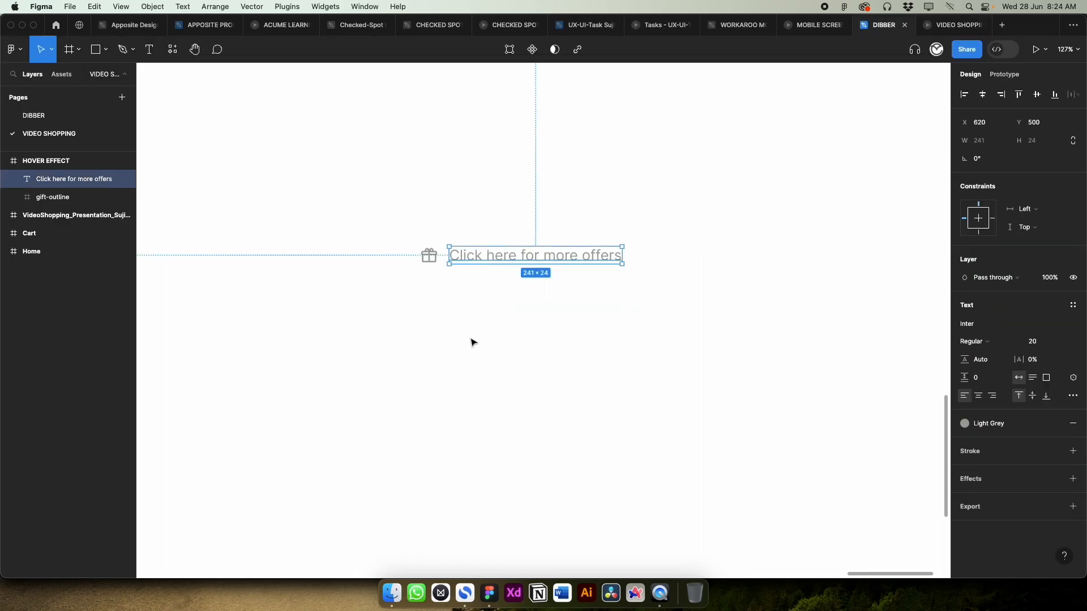
click(427, 262)
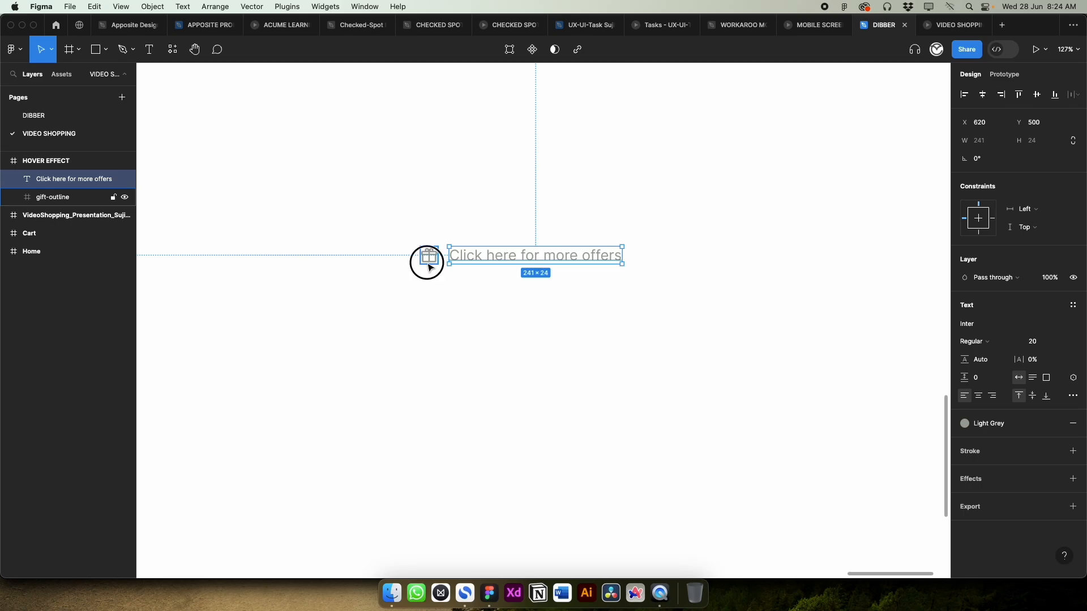
click(463, 320)
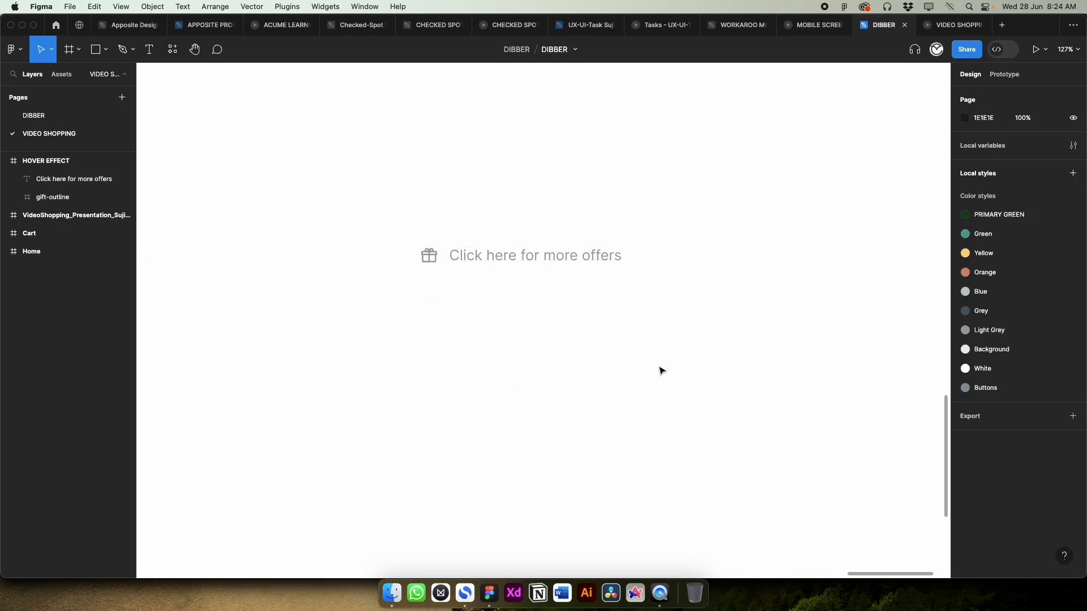
Browse the icon library of the Material Design Icons (Community) plugin, and close it.
right_click(683, 177)
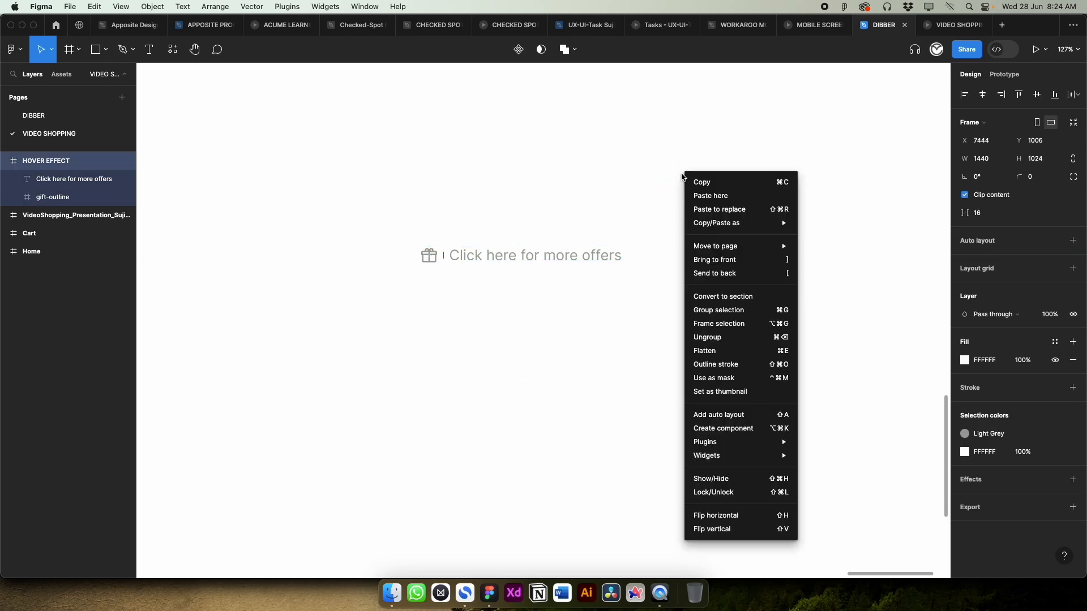
mouse_move(708, 443)
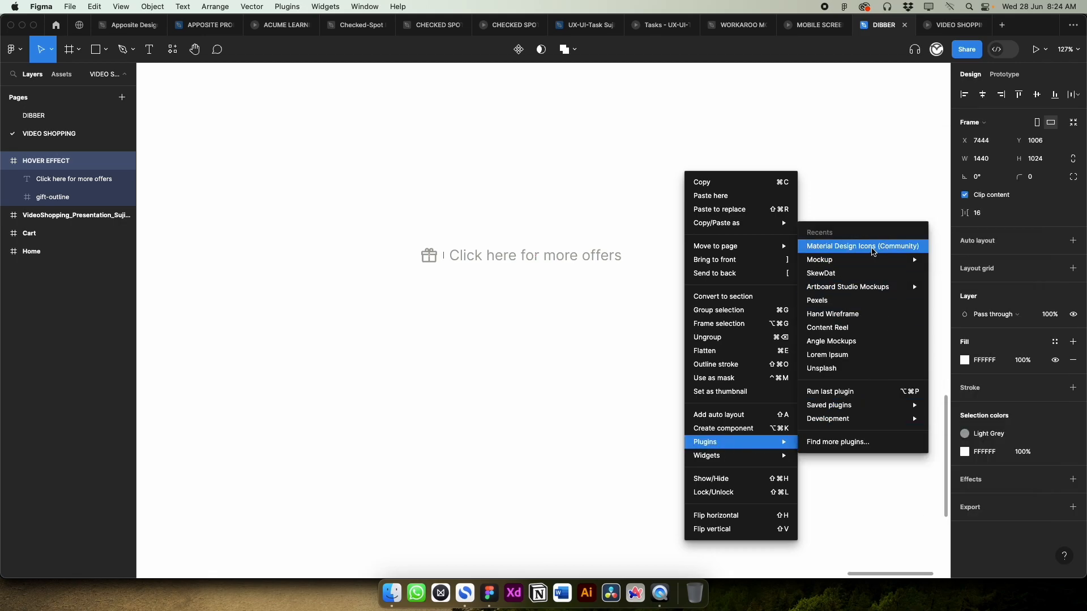
click(873, 247)
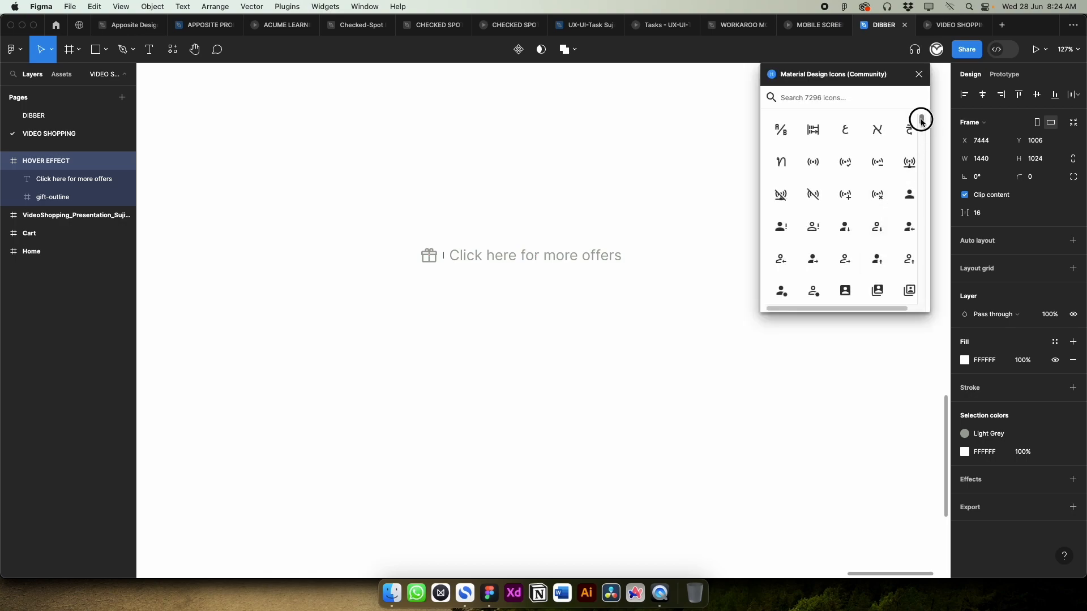
drag(922, 122, 921, 132)
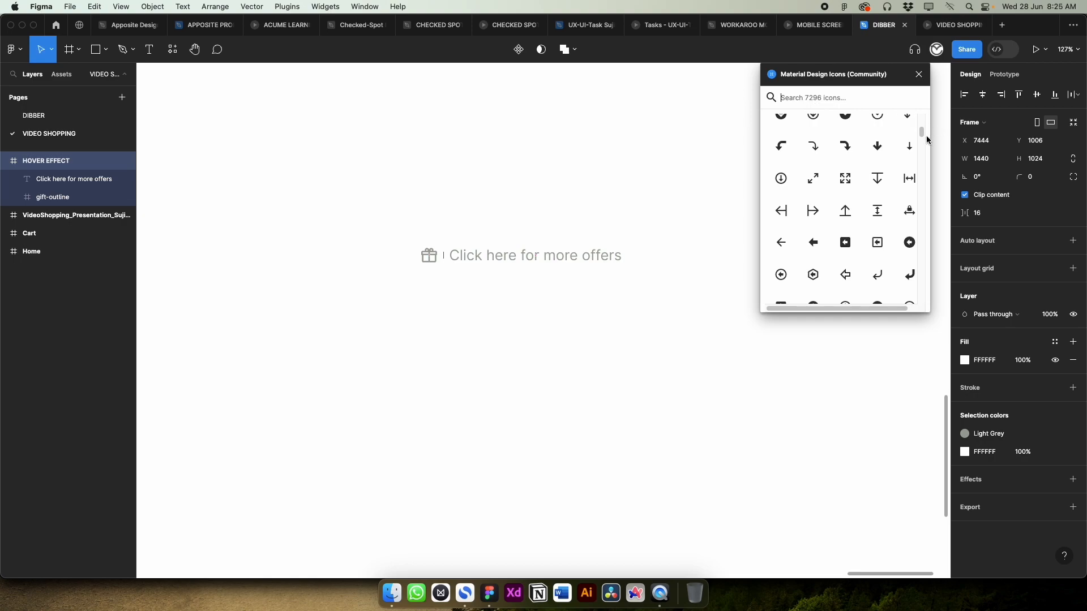
drag(921, 132, 931, 198)
scroll(908, 228, down, 10)
scroll(910, 227, down, 5)
drag(923, 200, 921, 239)
scroll(857, 232, down, 5)
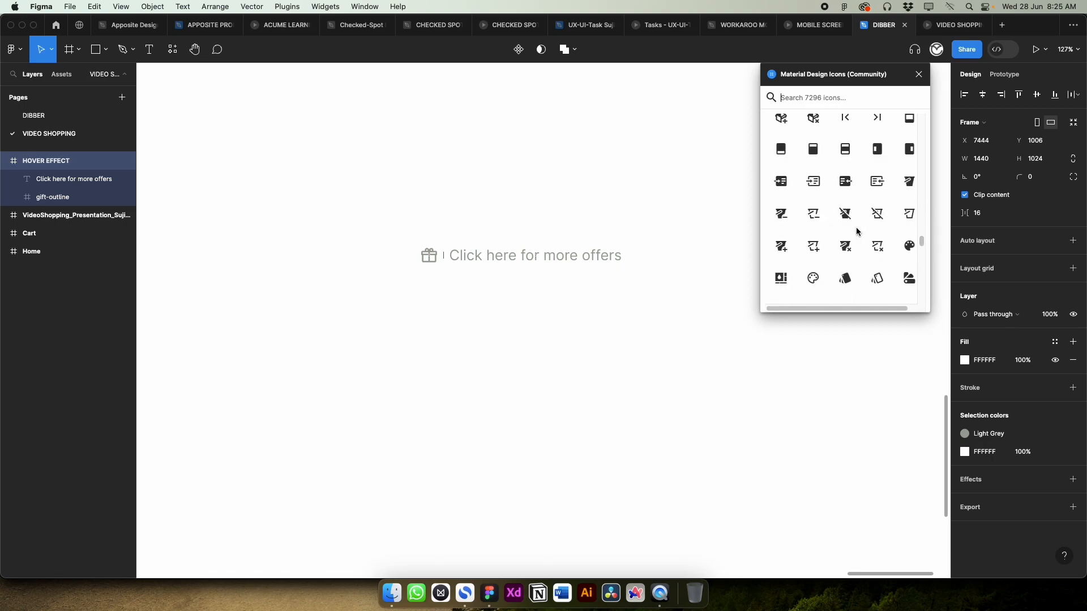
scroll(858, 229, down, 5)
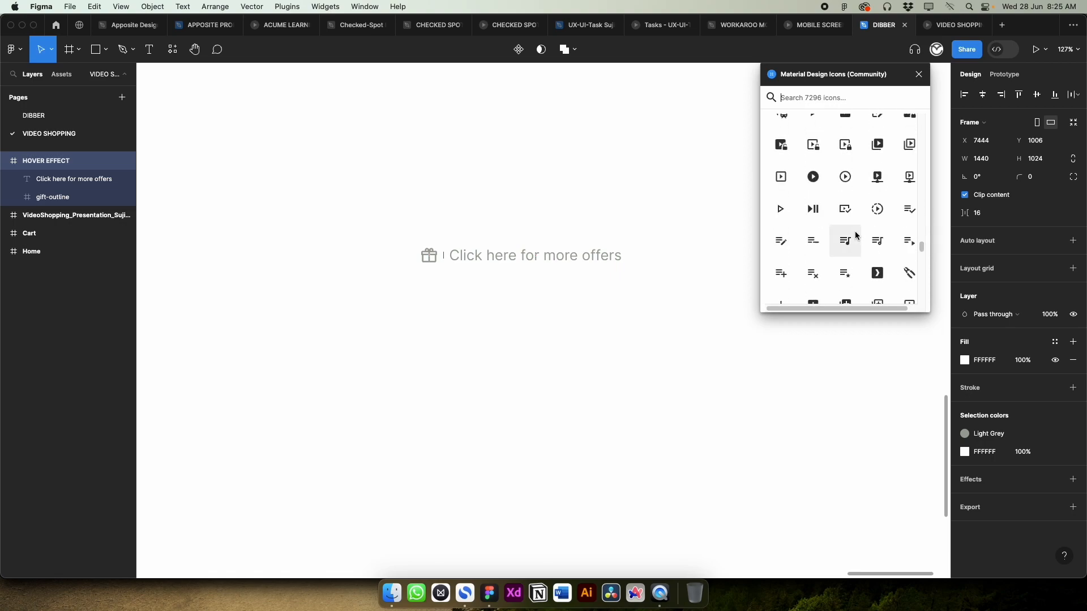
drag(922, 249, 921, 279)
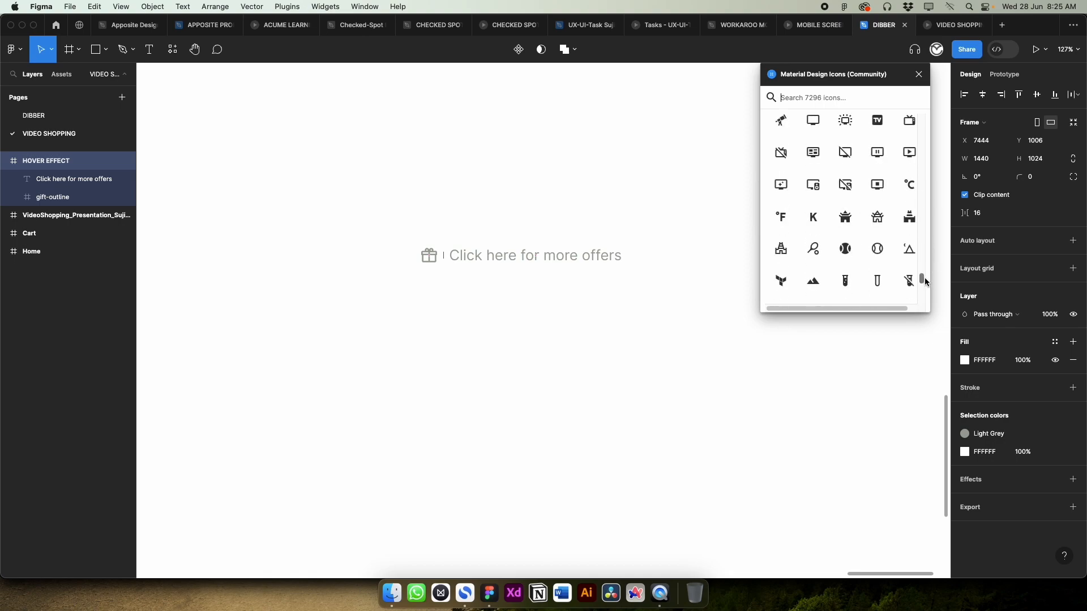
click(919, 74)
Try applying auto layout to the gift icon and the offers text, and undo it.
drag(556, 275, 554, 277)
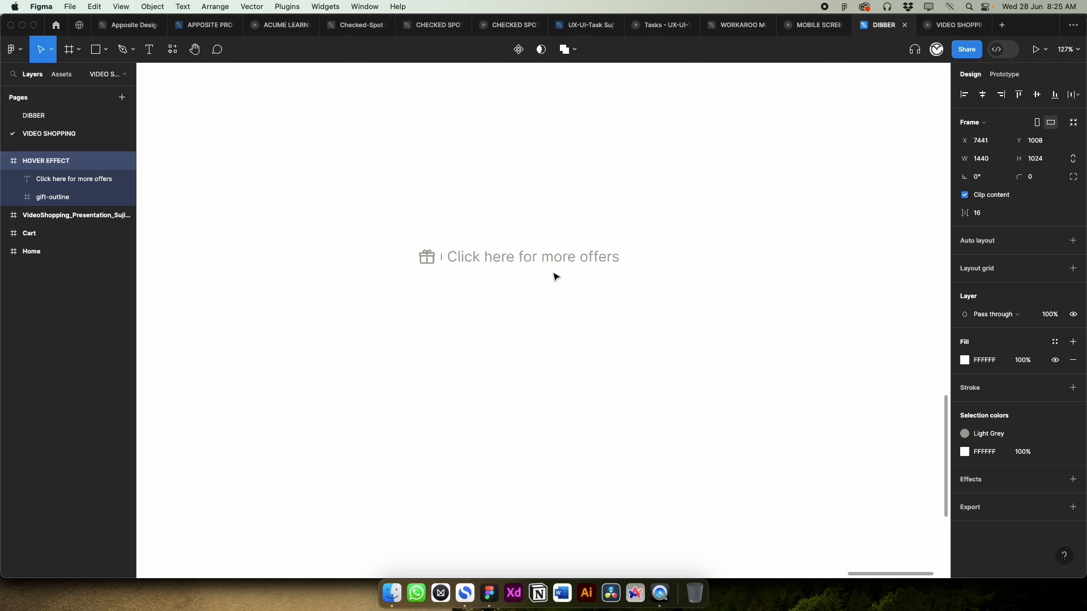
click(494, 262)
click(468, 296)
drag(364, 215, 540, 295)
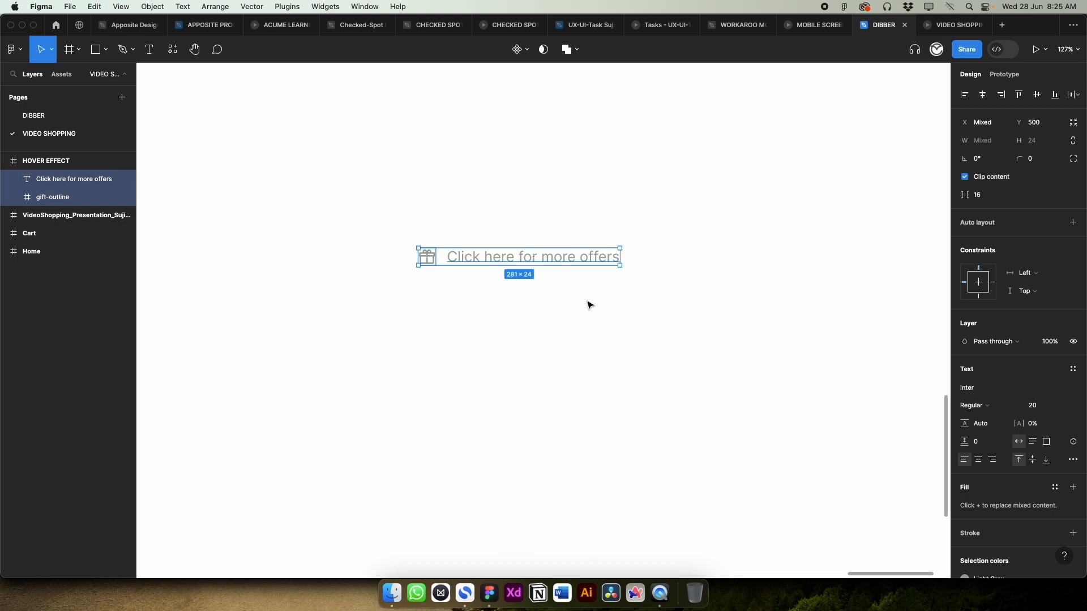
key(shift+a)
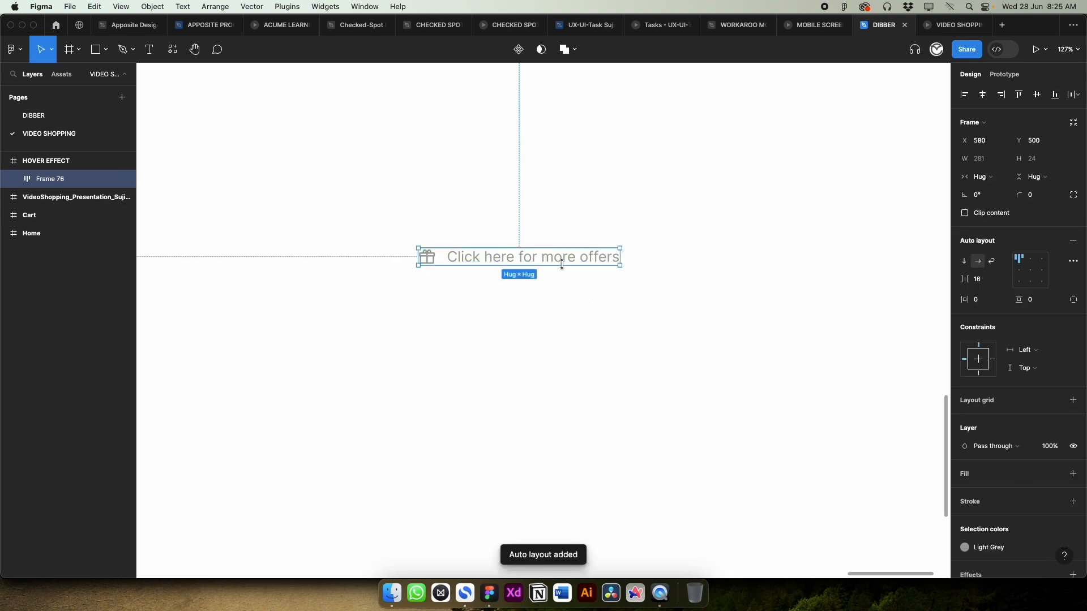
click(617, 292)
key(super+z)
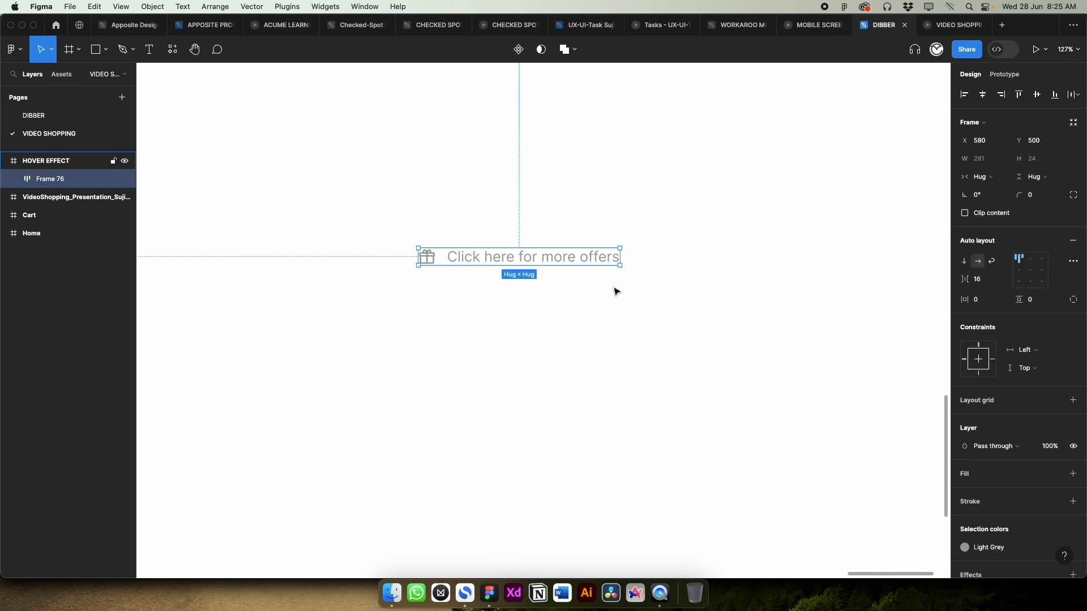
key(super+z)
Wrap the gift icon and the "Click here for more offers" text together in an auto layout frame.
click(738, 316)
click(571, 266)
drag(620, 310, 400, 230)
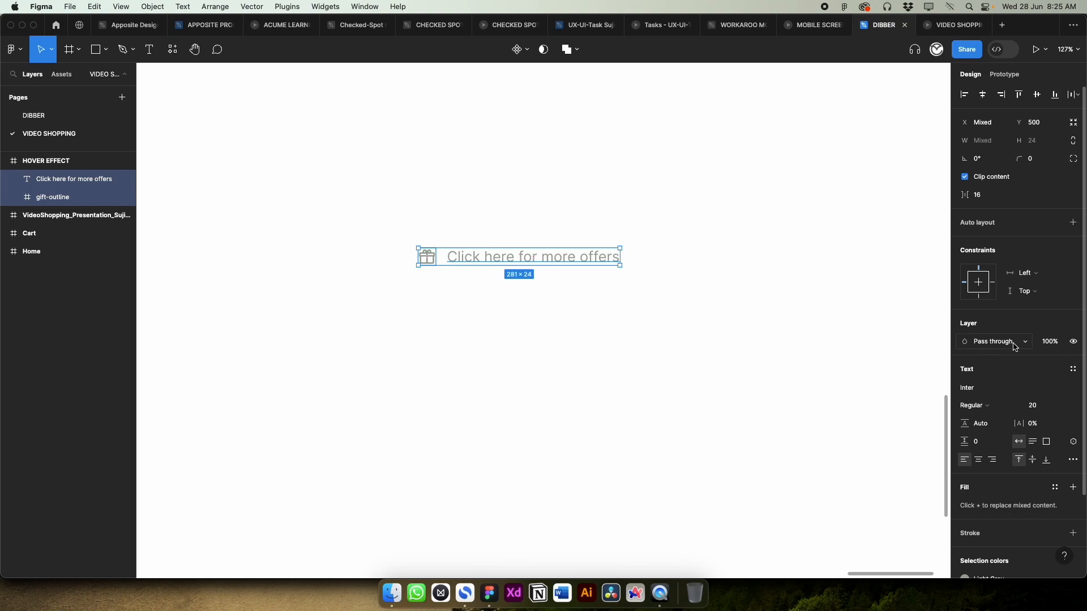
key(shift+a)
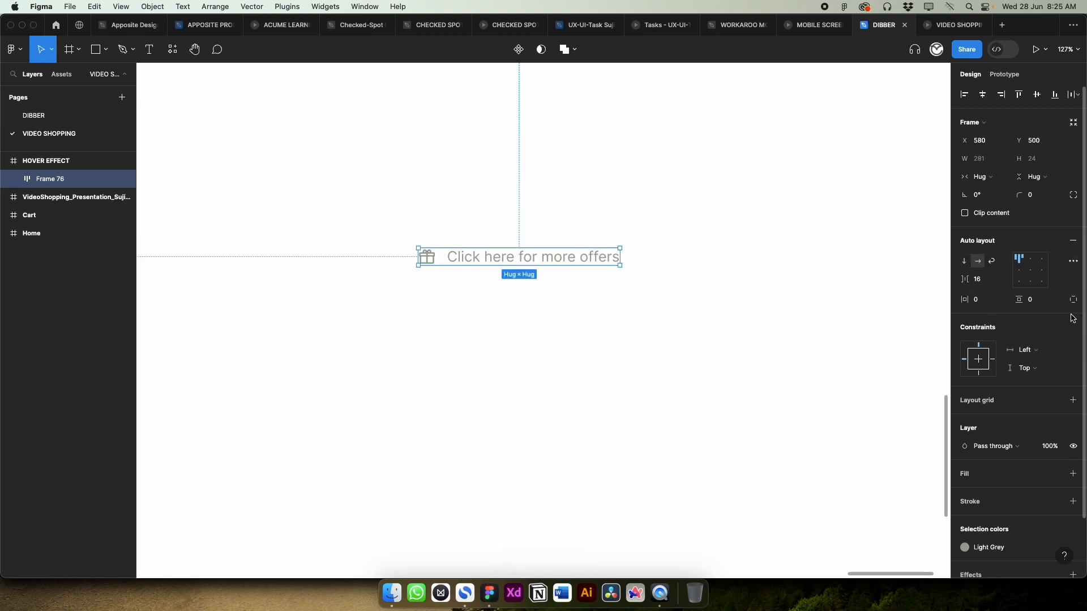
click(677, 354)
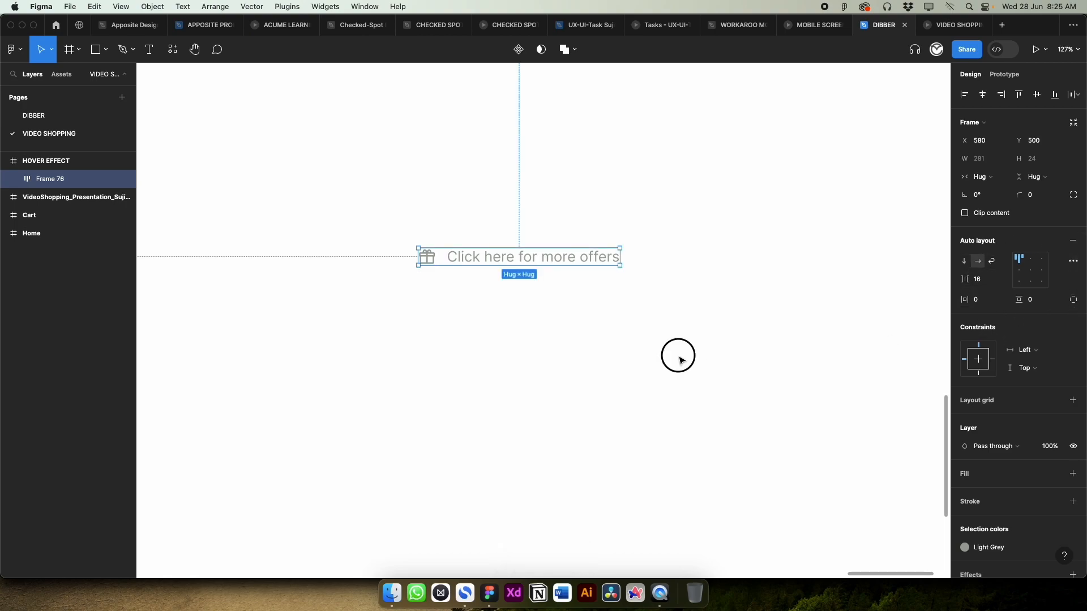
Add a stroke to the auto layout frame using the Light Grey color style.
click(505, 265)
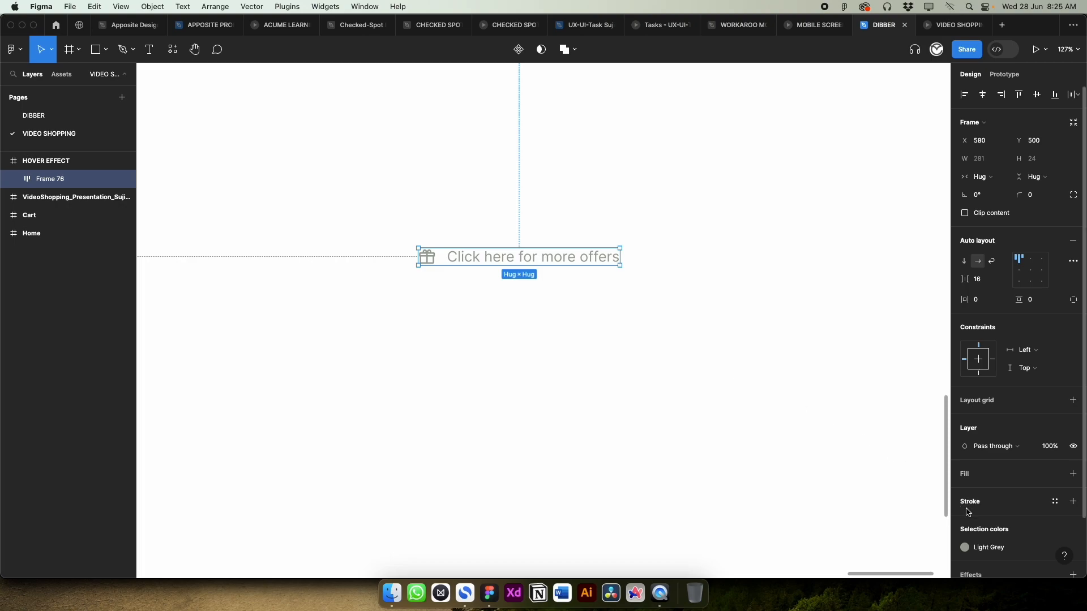
click(1055, 502)
click(852, 520)
click(696, 463)
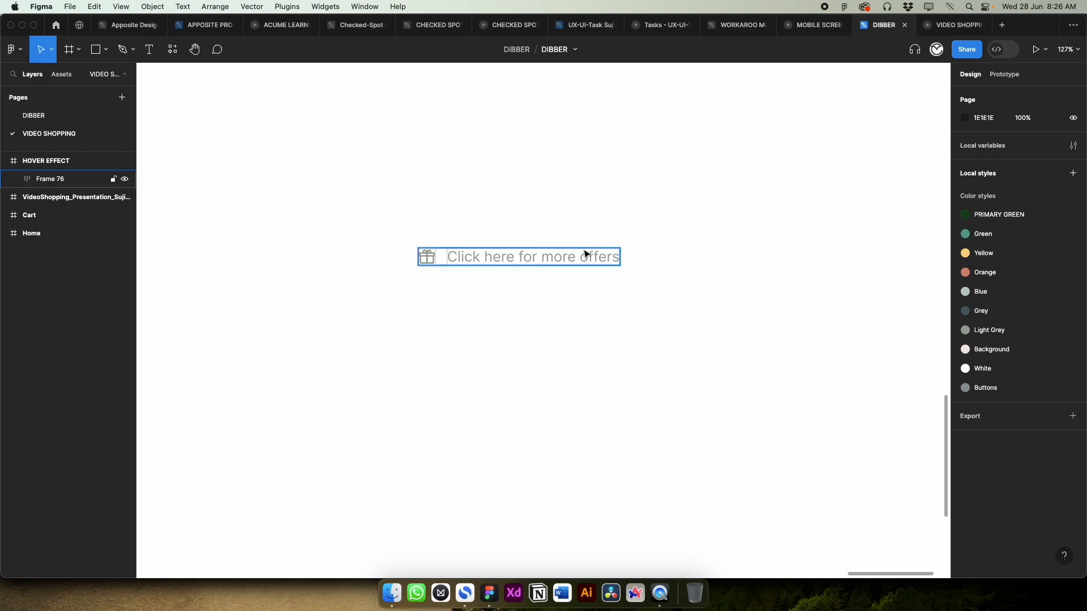
Set the auto layout frame's horizontal padding to 32 and its vertical padding to 24.
click(496, 262)
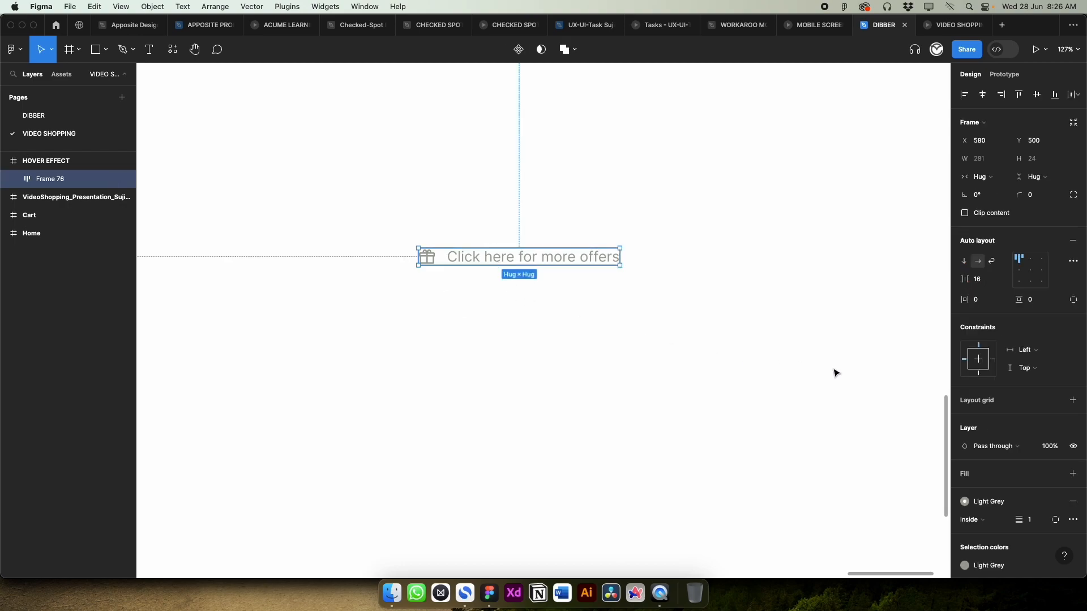
click(987, 301)
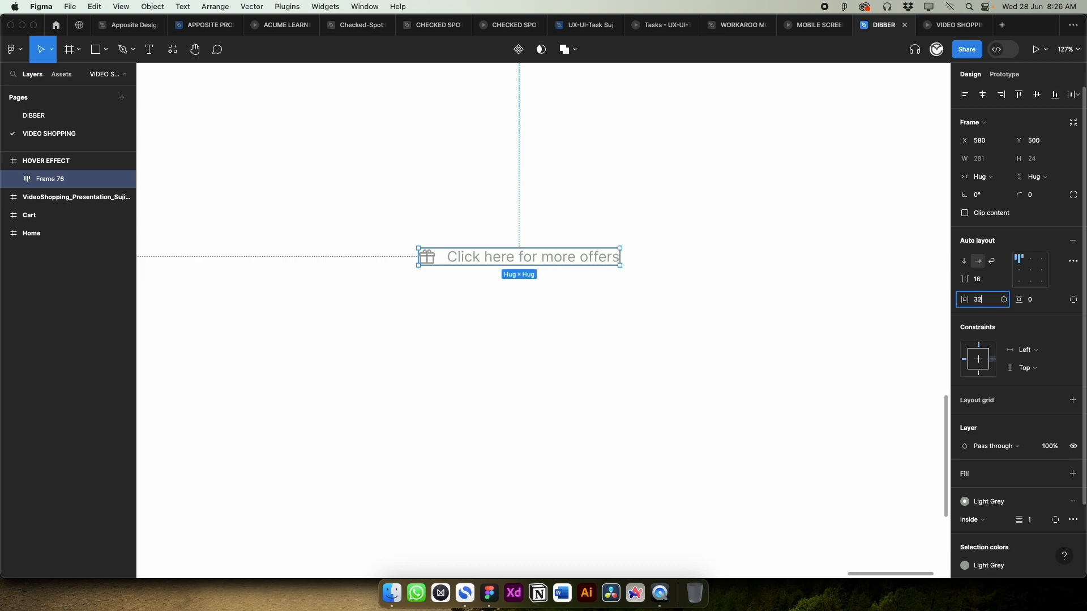
key(Return)
click(1037, 304)
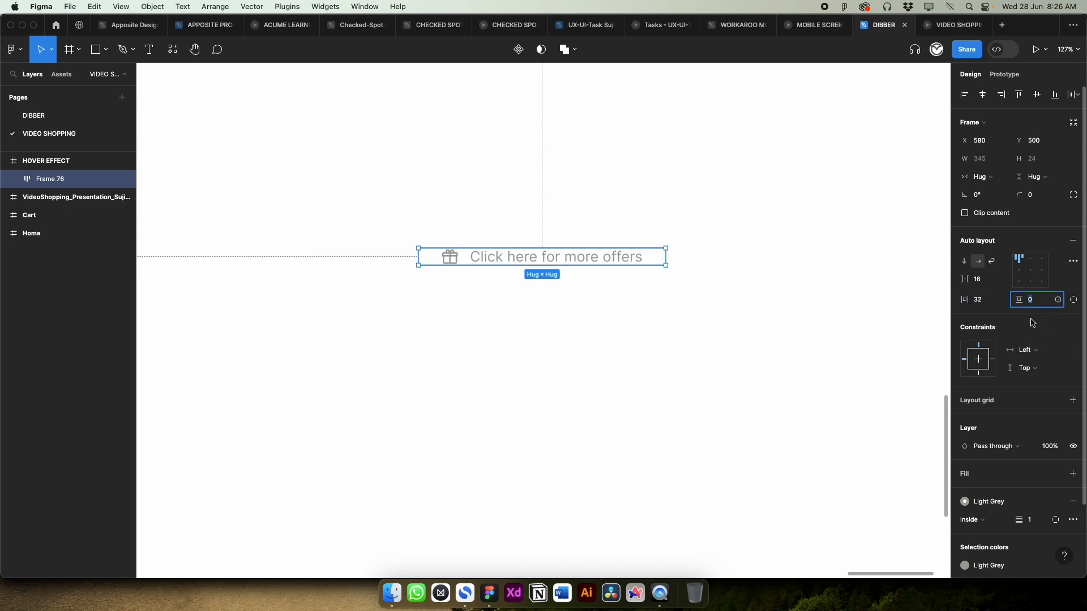
key(Return)
click(396, 257)
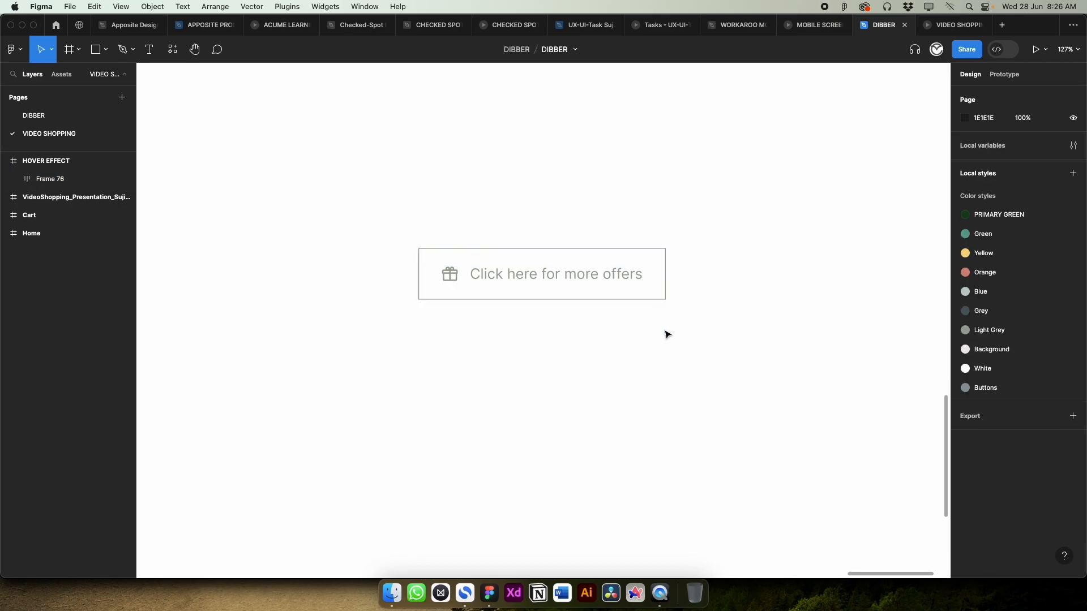
Round the button frame's corners with a radius of 32.
click(614, 285)
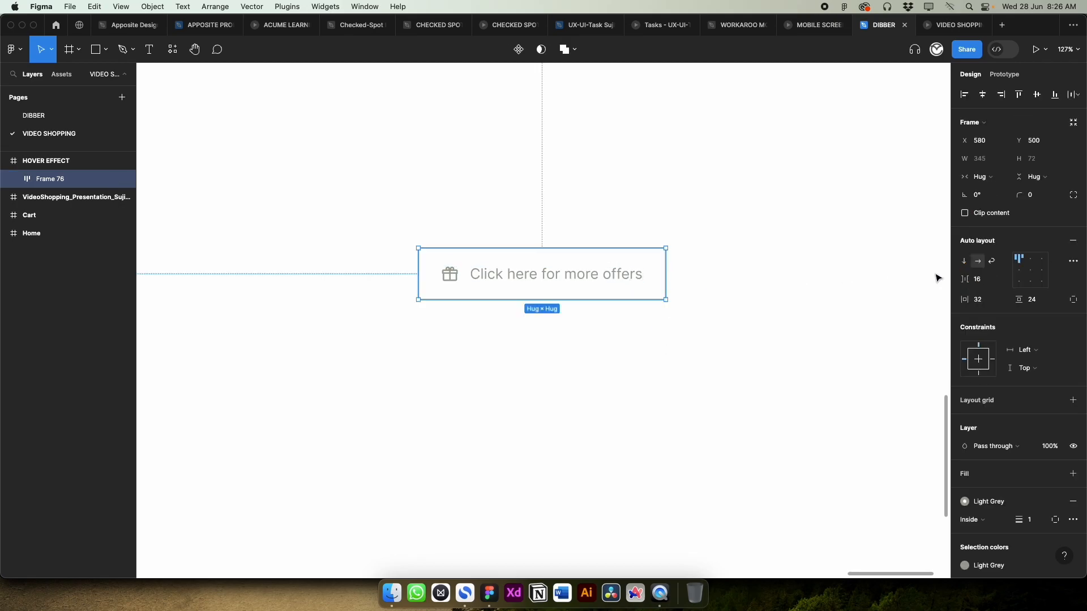
click(1019, 198)
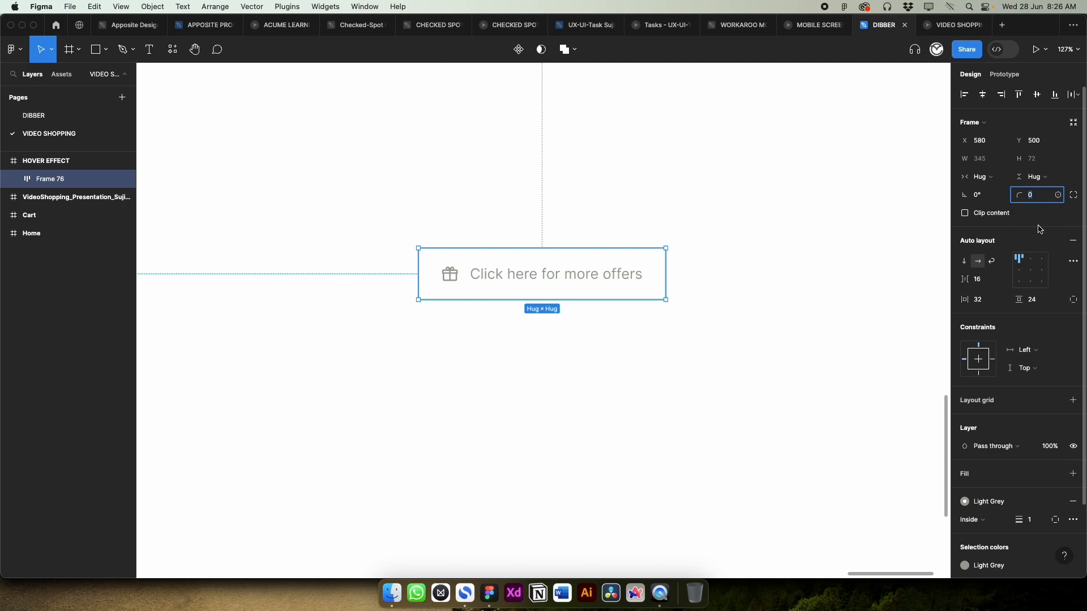
text(13)
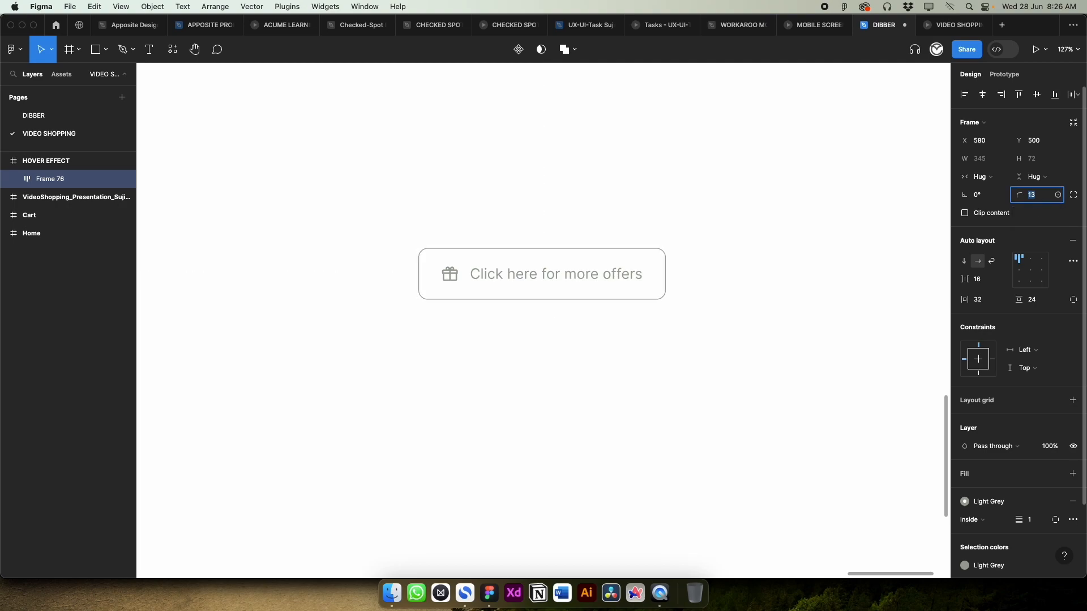
key(Up)
key(Up)
key(Up)
key(Up)
key(Up)
key(Up)
key(Up)
key(Up)
key(Up)
key(Up)
key(Up)
key(Up)
key(Up)
click(638, 361)
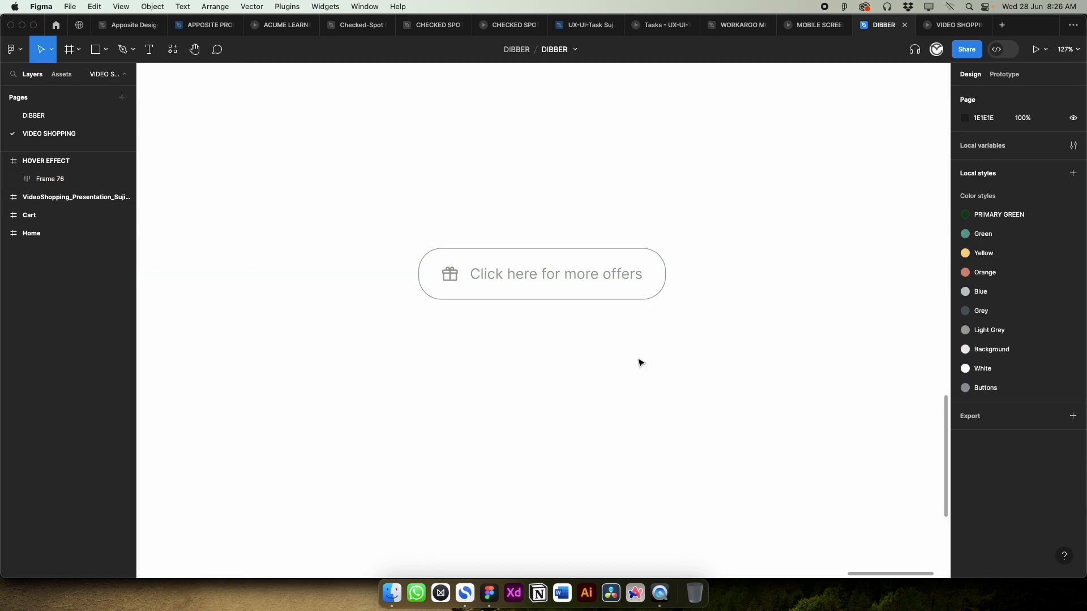
Center the button horizontally and vertically within the HOVER EFFECT frame.
scroll(638, 363, down, 5)
drag(561, 371, 531, 383)
drag(551, 335, 544, 249)
key(super+z)
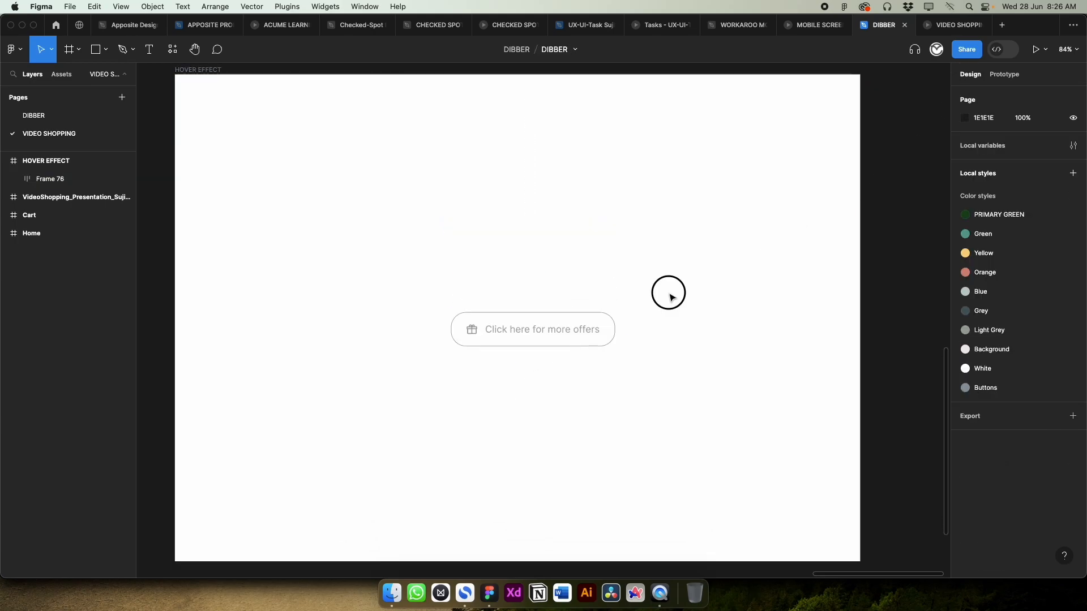
click(498, 338)
click(983, 95)
click(1037, 95)
click(745, 281)
drag(658, 368, 704, 378)
Convert the rounded button frame into a component.
click(606, 335)
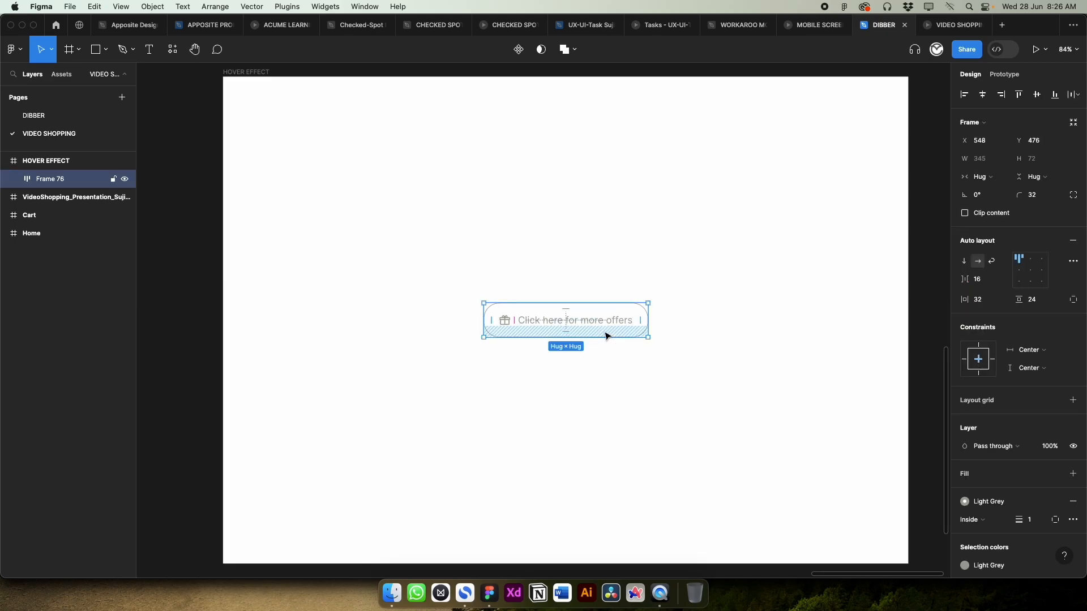
click(659, 378)
click(621, 334)
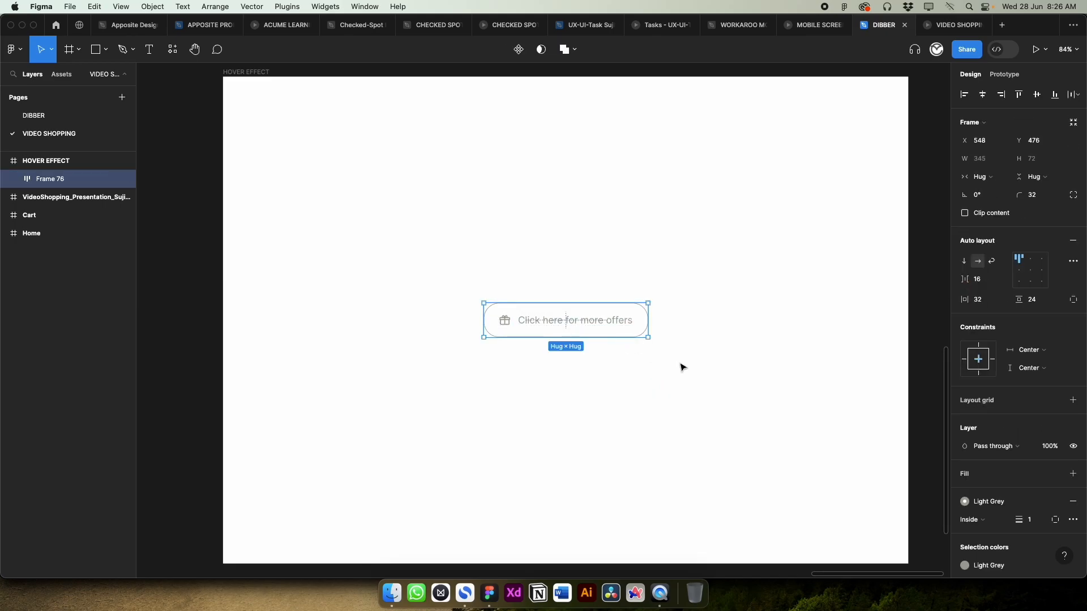
click(519, 52)
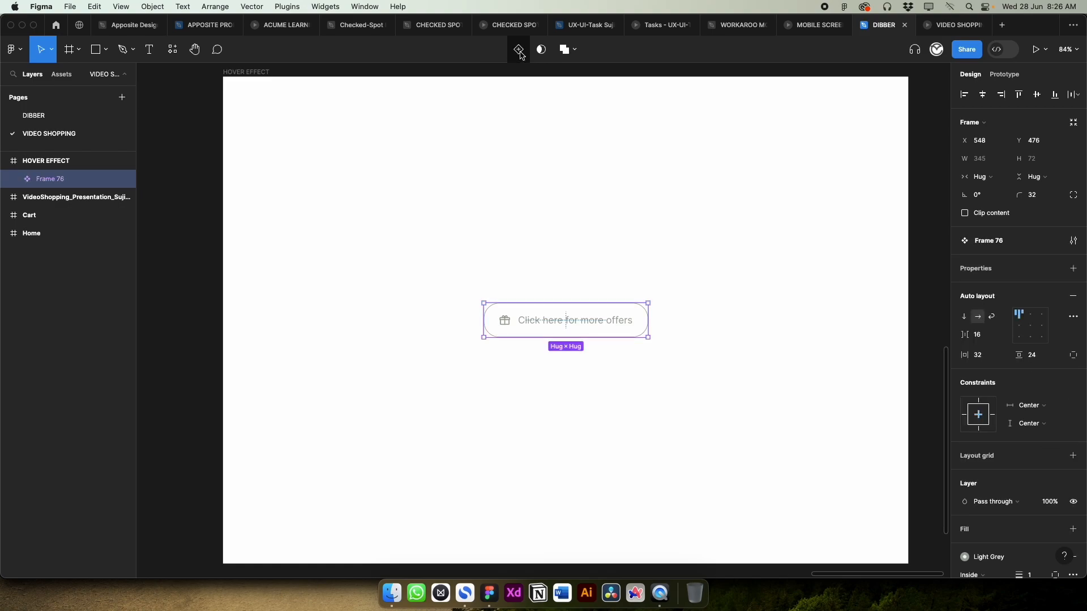
Rename the button component as "offers".
double_click(52, 180)
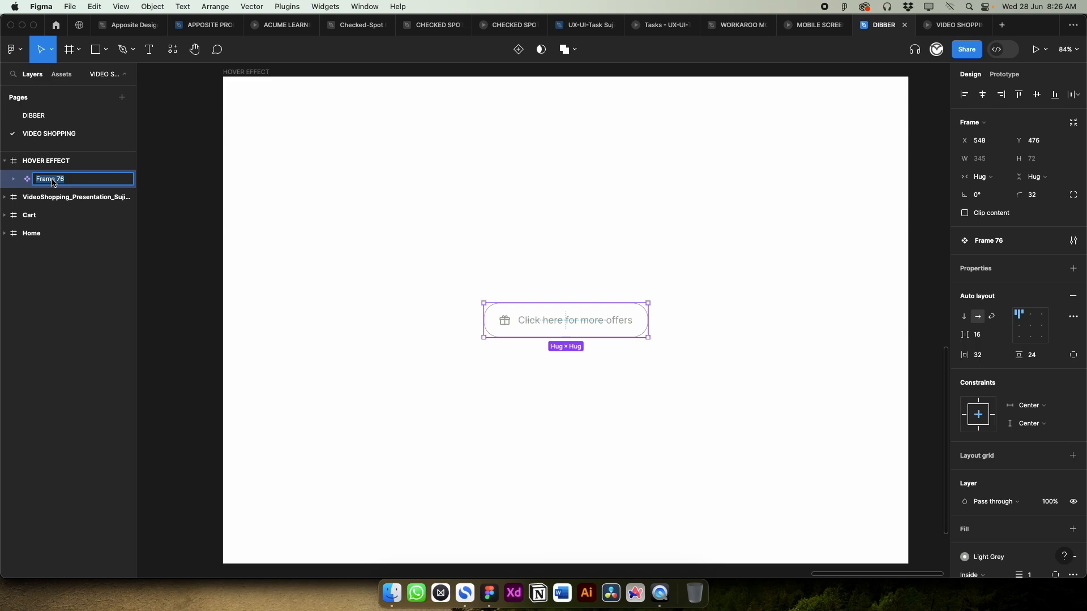
text(offers)
key(Return)
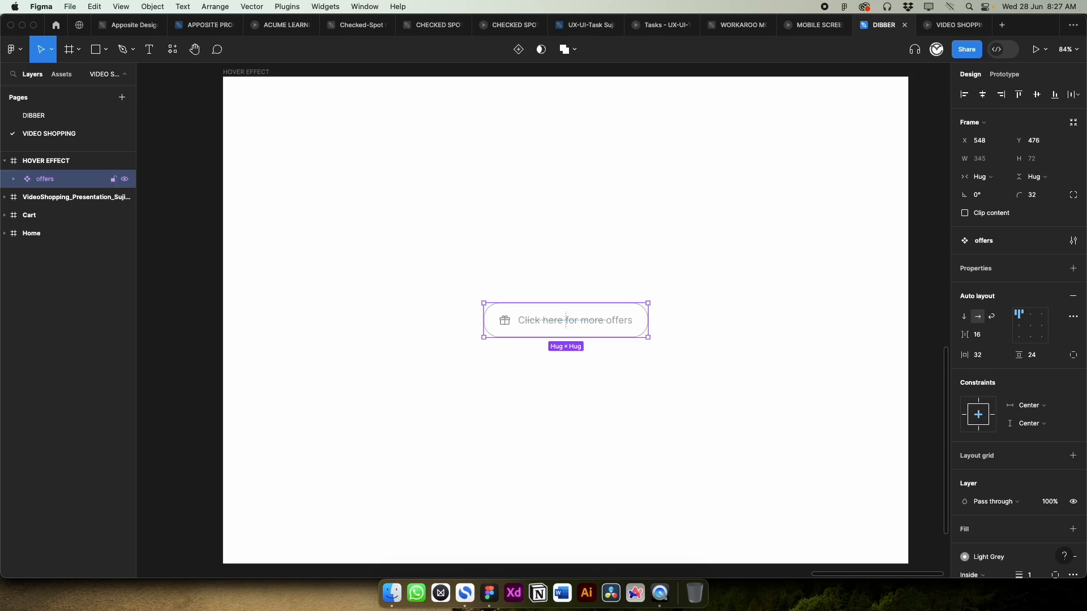
click(725, 368)
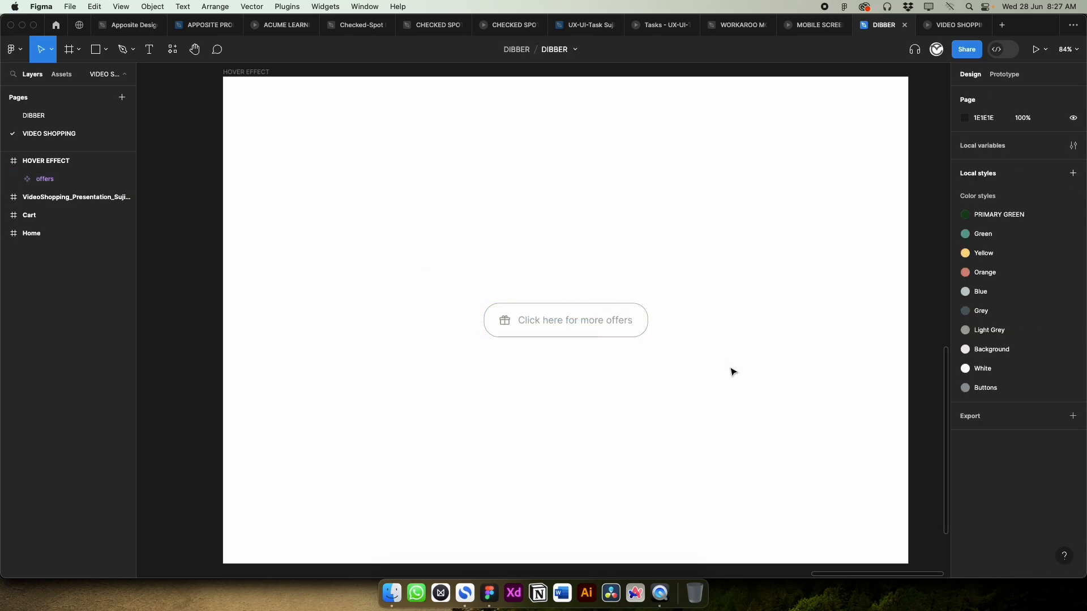
click(586, 322)
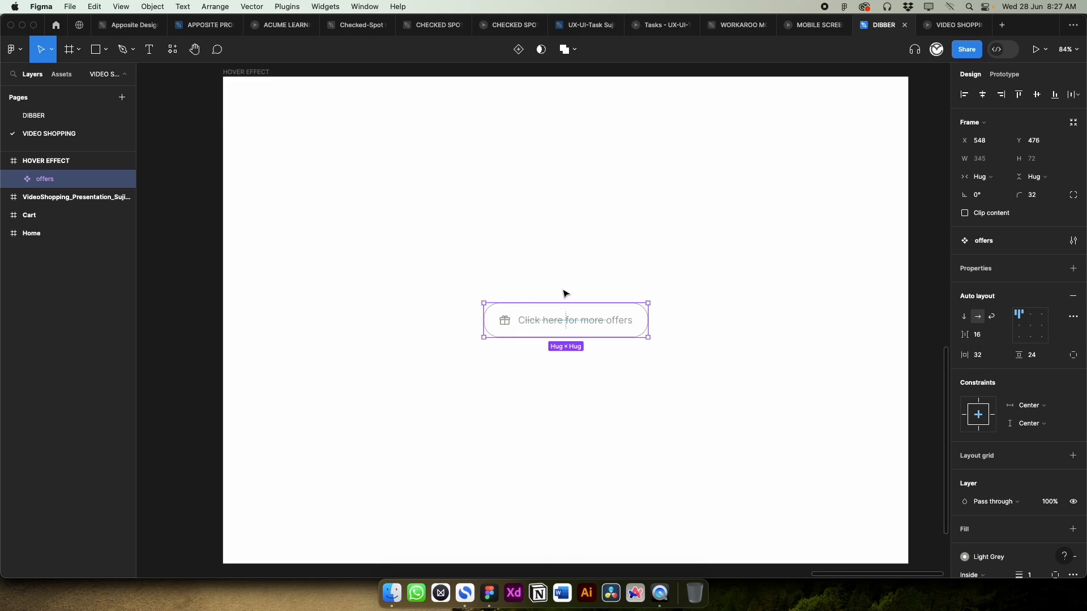
Add a second variant to the offers button component.
click(668, 344)
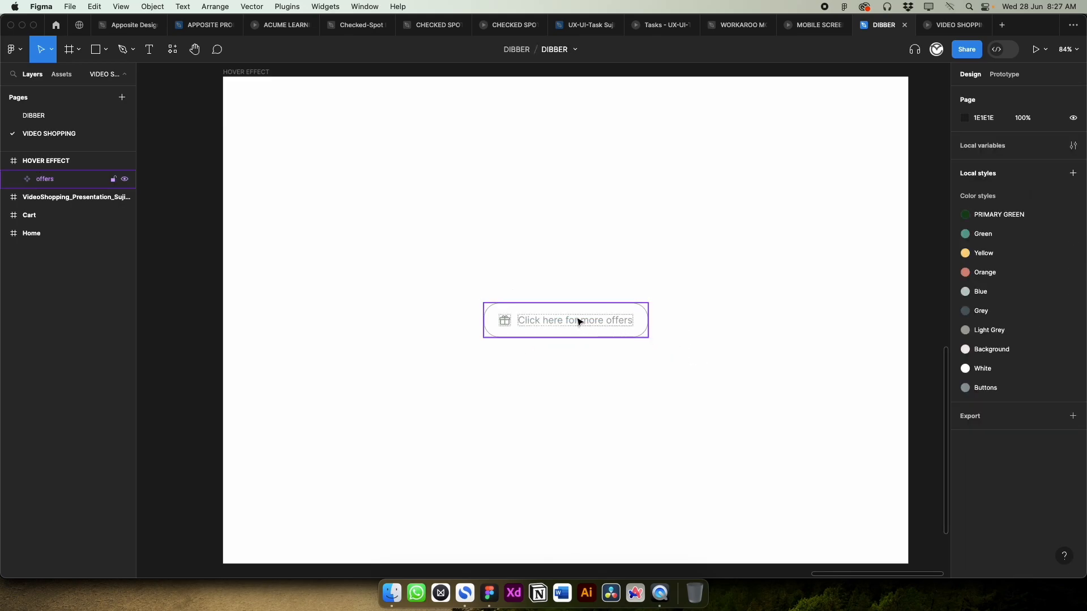
click(578, 321)
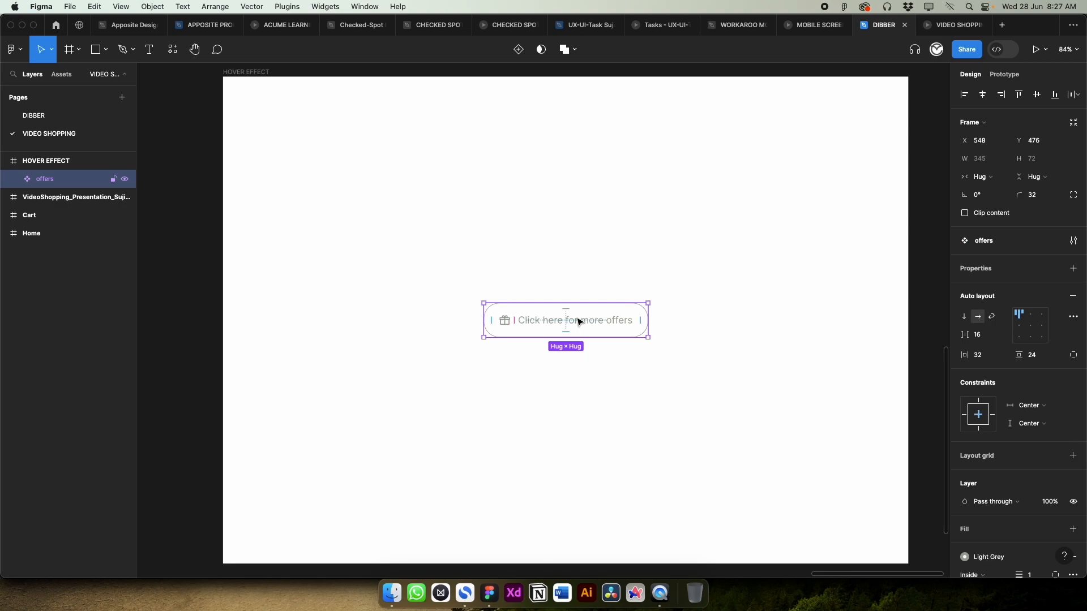
click(518, 52)
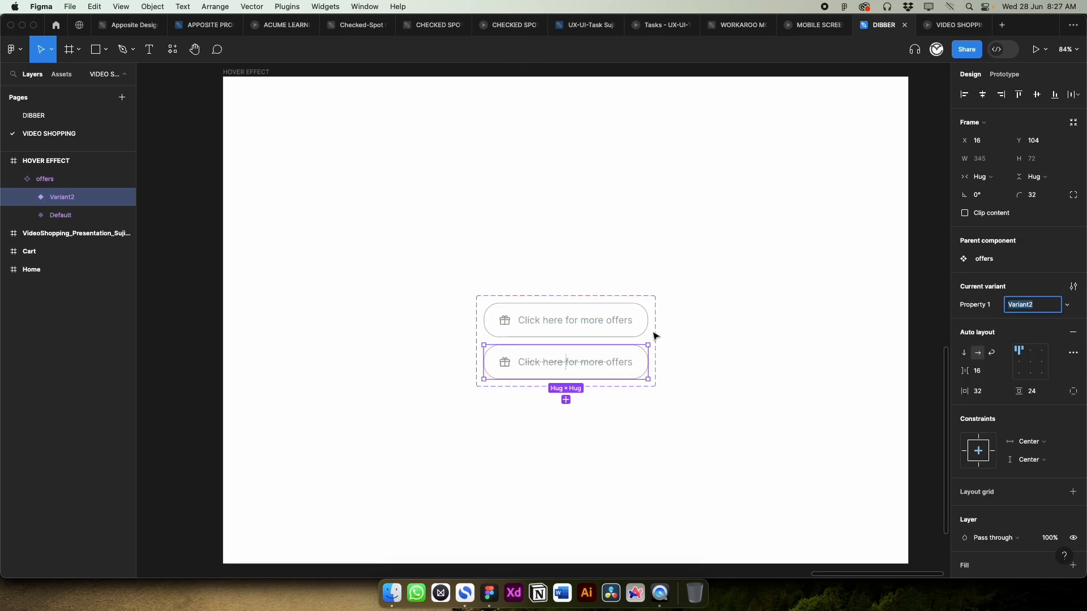
scroll(583, 398, up, 5)
scroll(583, 391, up, 2)
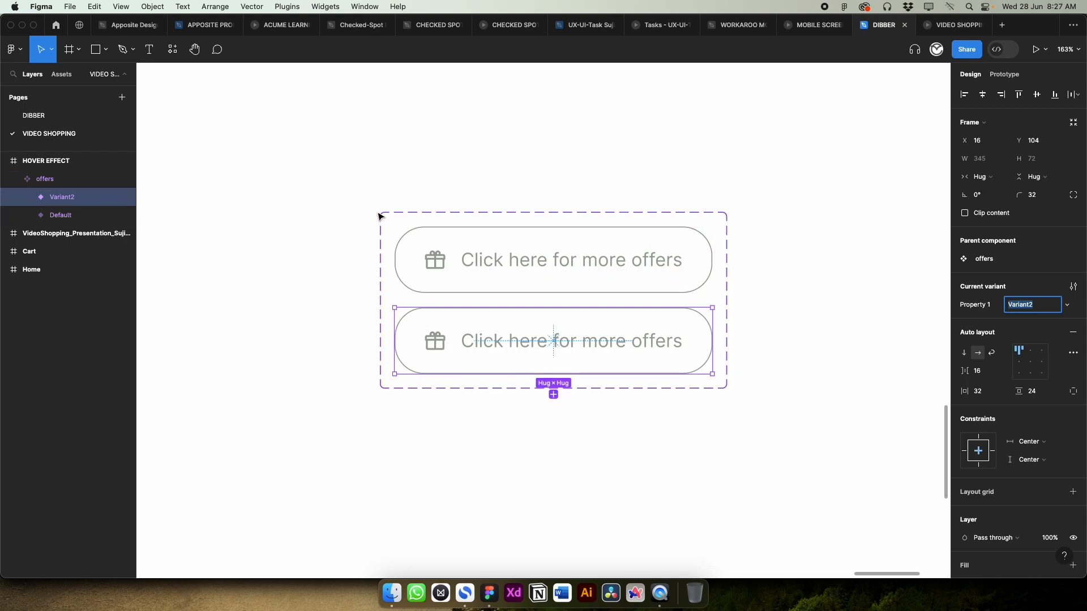
click(779, 352)
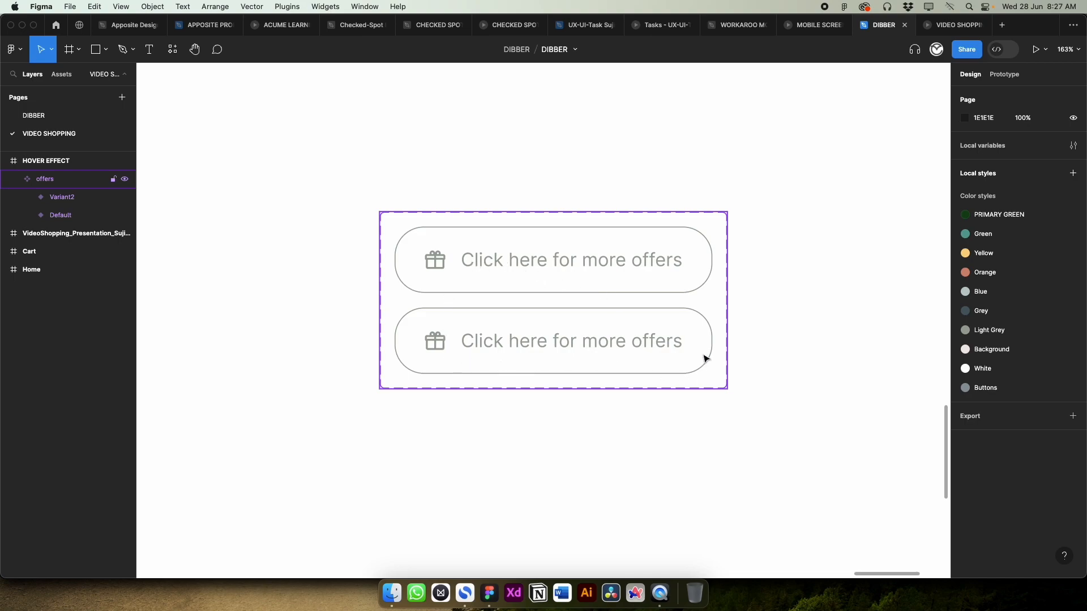
Move the gift icon after the text in the second button variant.
double_click(433, 346)
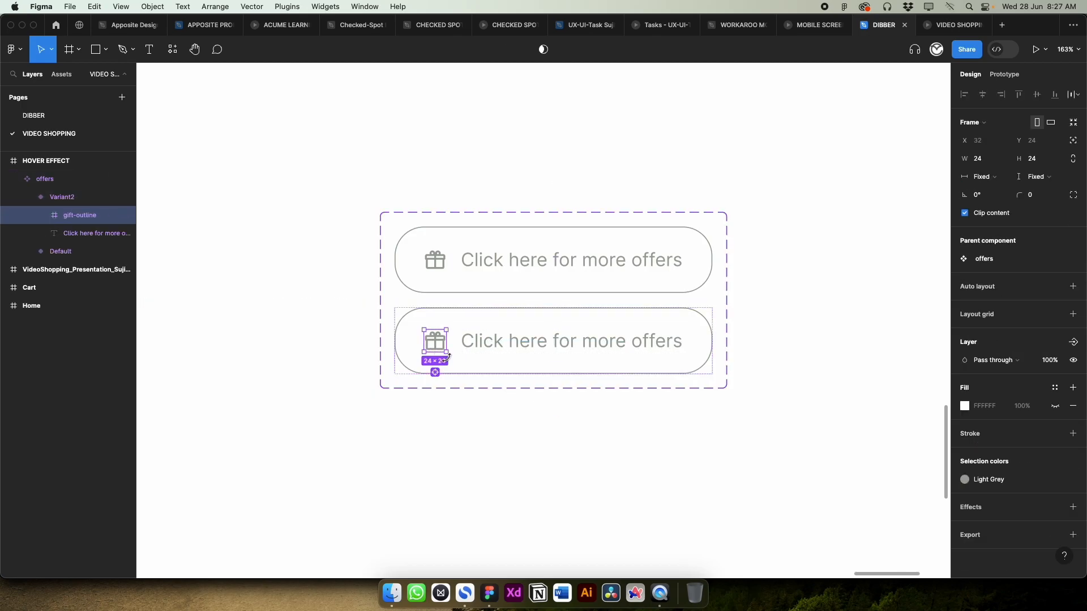
key(Right)
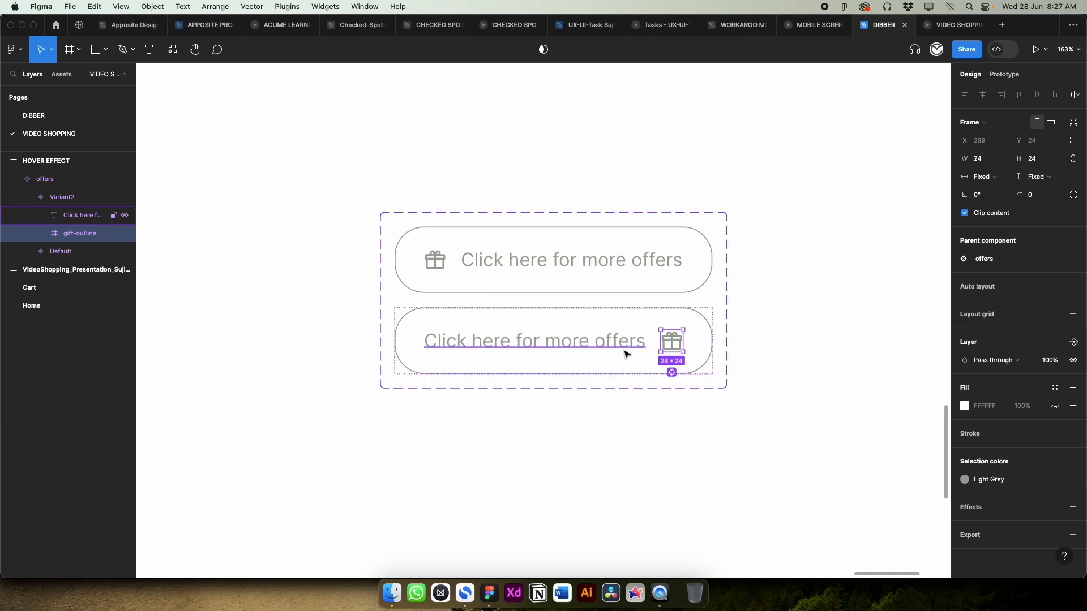
click(582, 415)
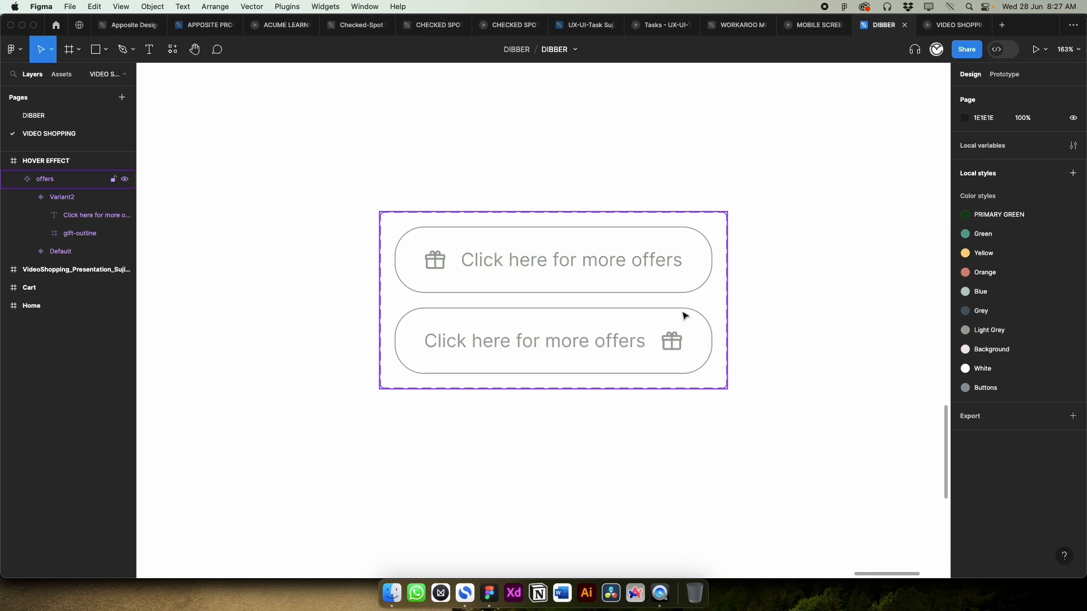
click(589, 346)
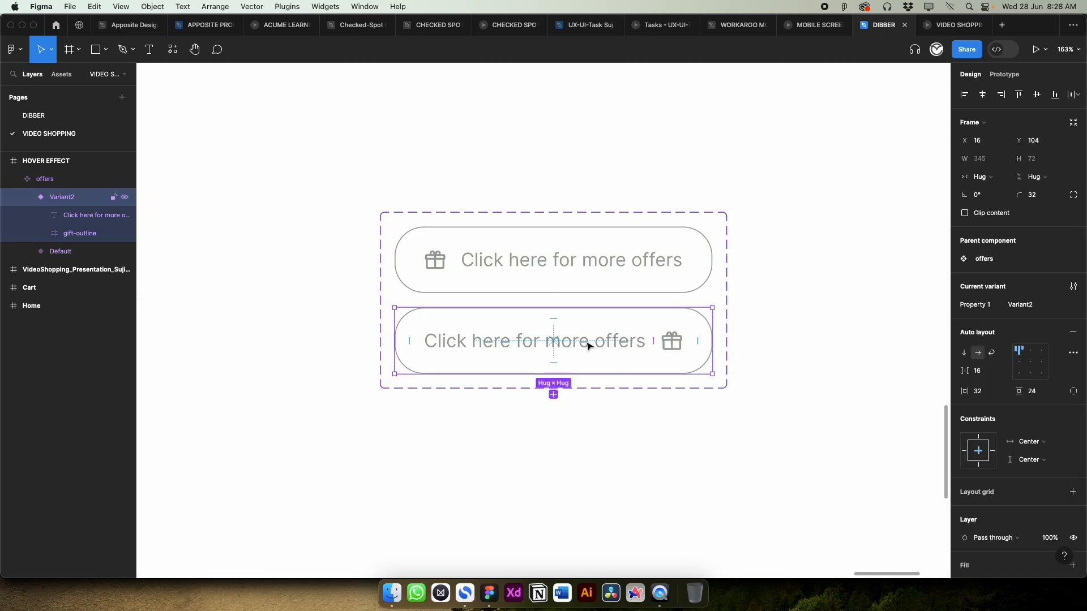
click(589, 347)
click(609, 406)
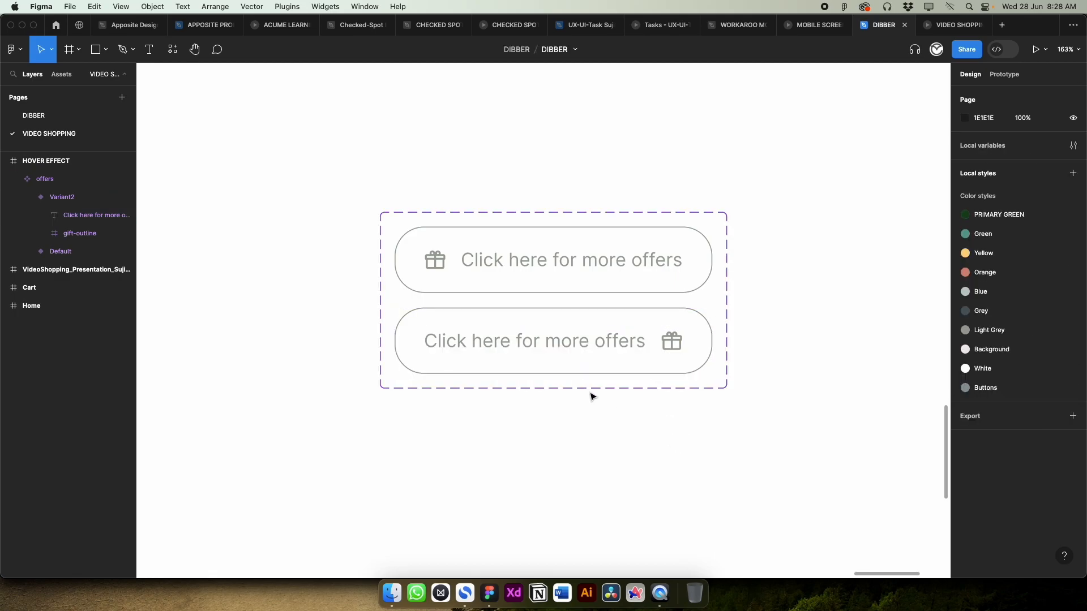
Change the second variant's Light Grey selection colour to the Orange style for its text, icon and outline.
click(545, 346)
scroll(975, 550, down, 5)
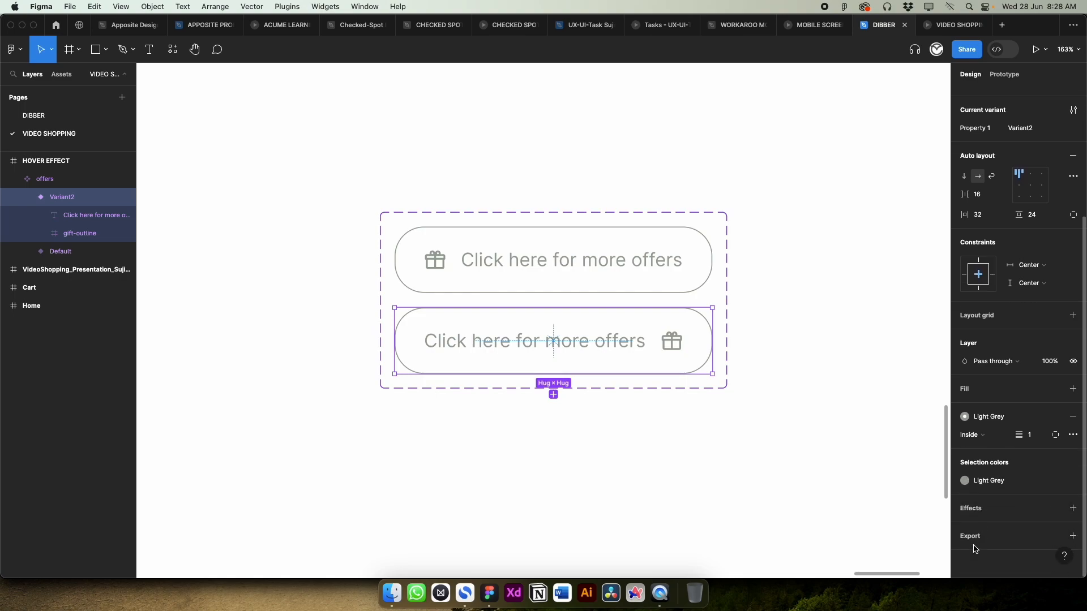
click(997, 487)
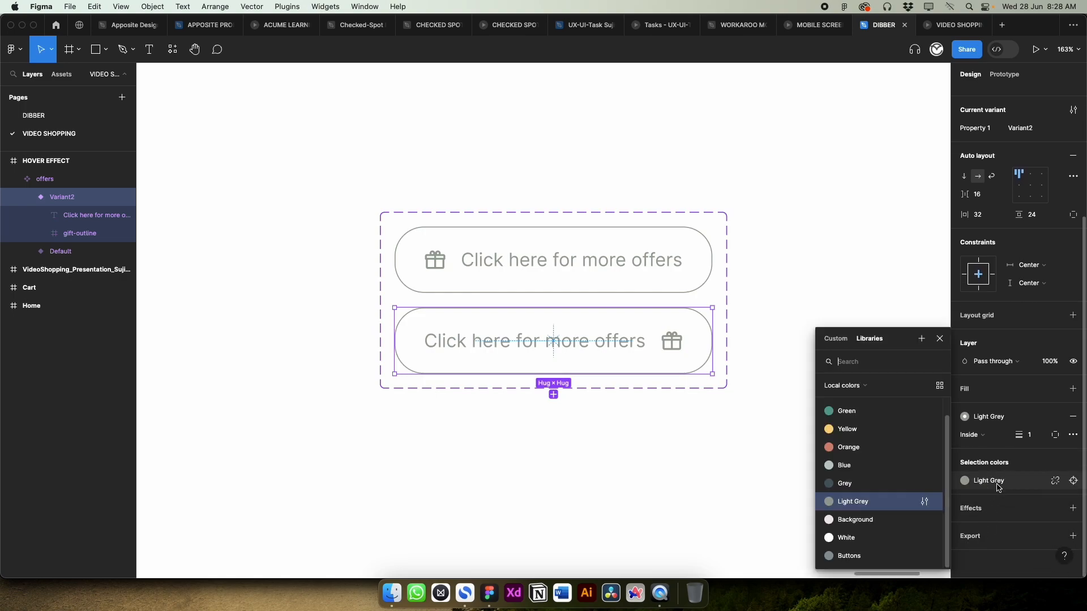
click(848, 447)
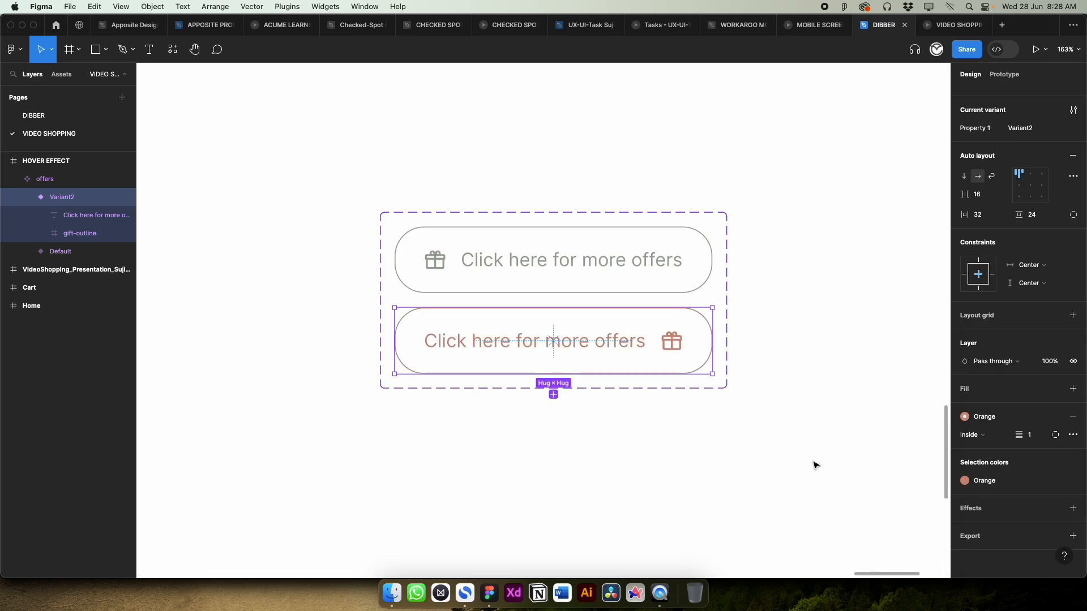
click(810, 464)
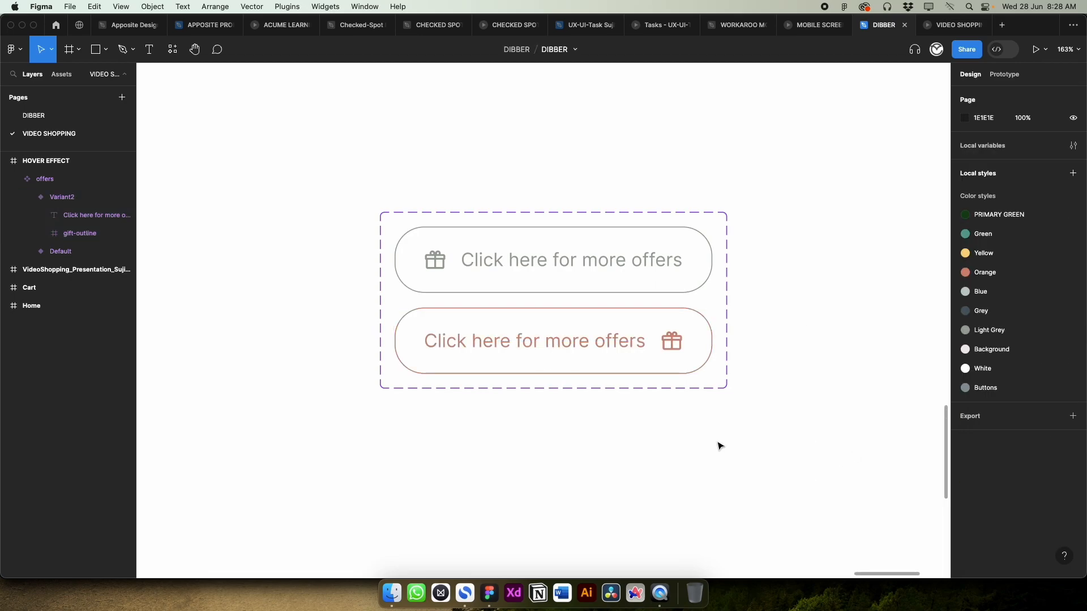
Fill the second button variant with the Orange colour style and remove its stroke.
click(648, 315)
click(624, 315)
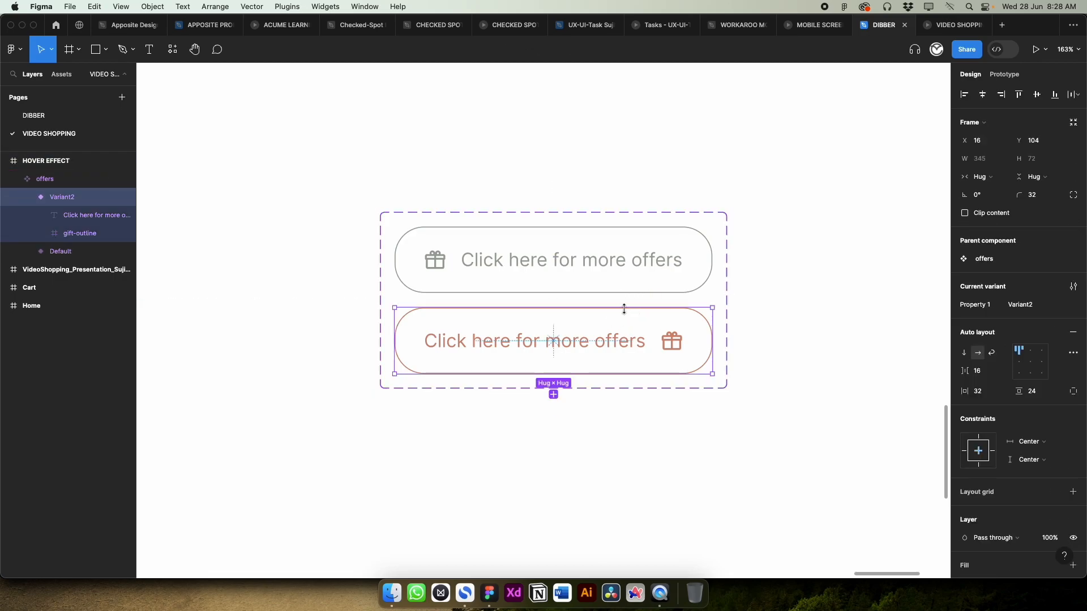
scroll(979, 453, down, 5)
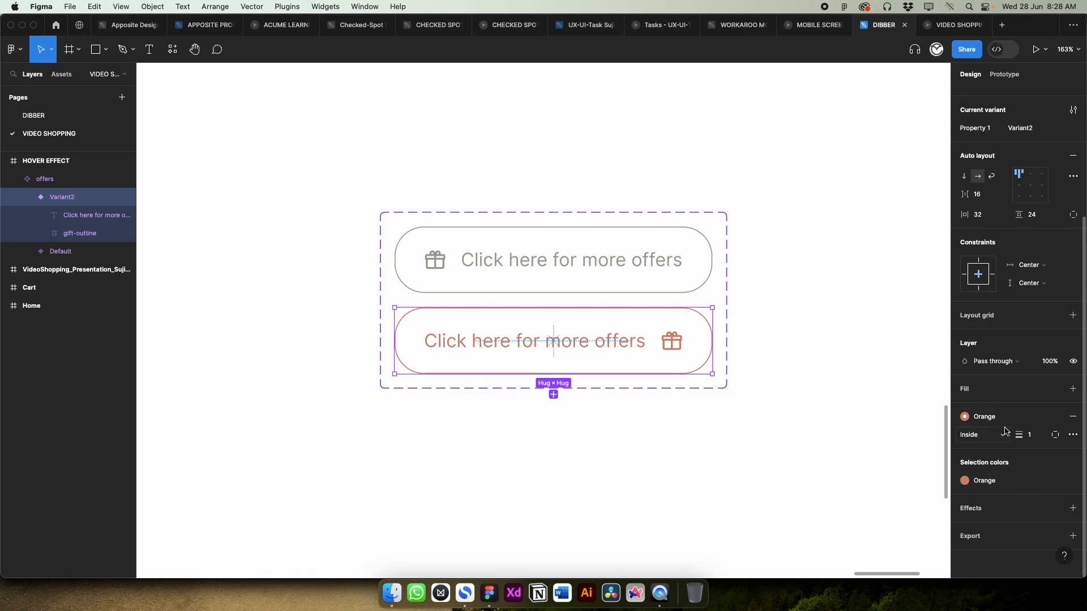
click(1054, 389)
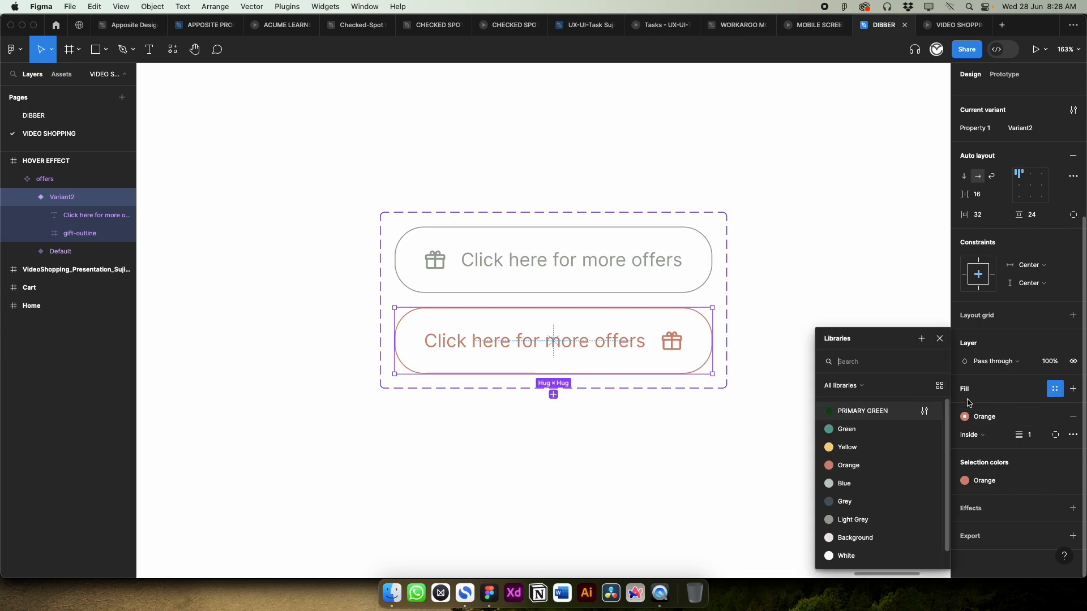
click(866, 465)
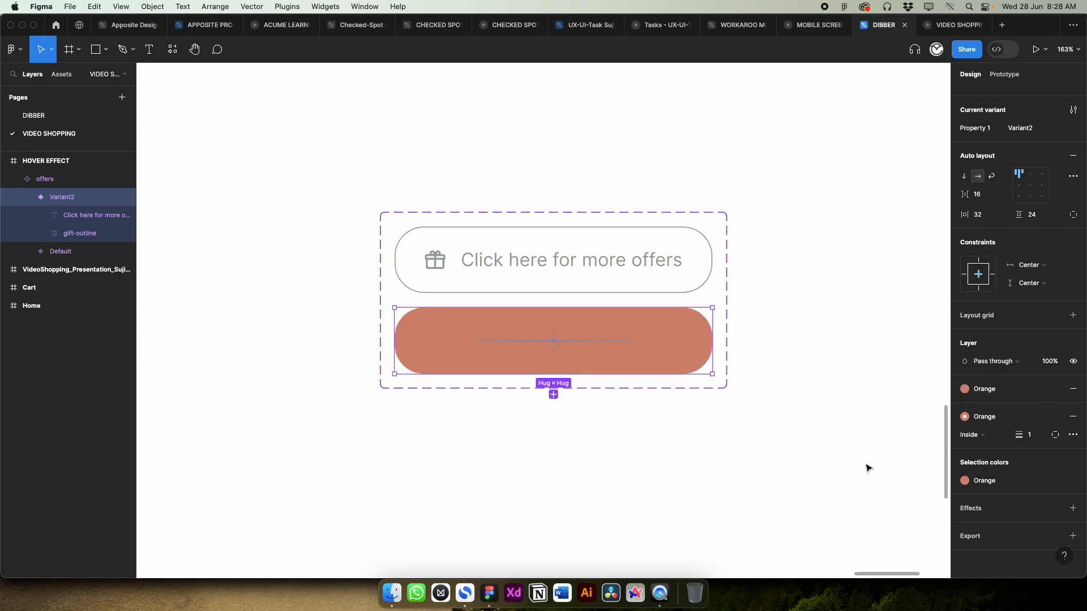
click(1073, 419)
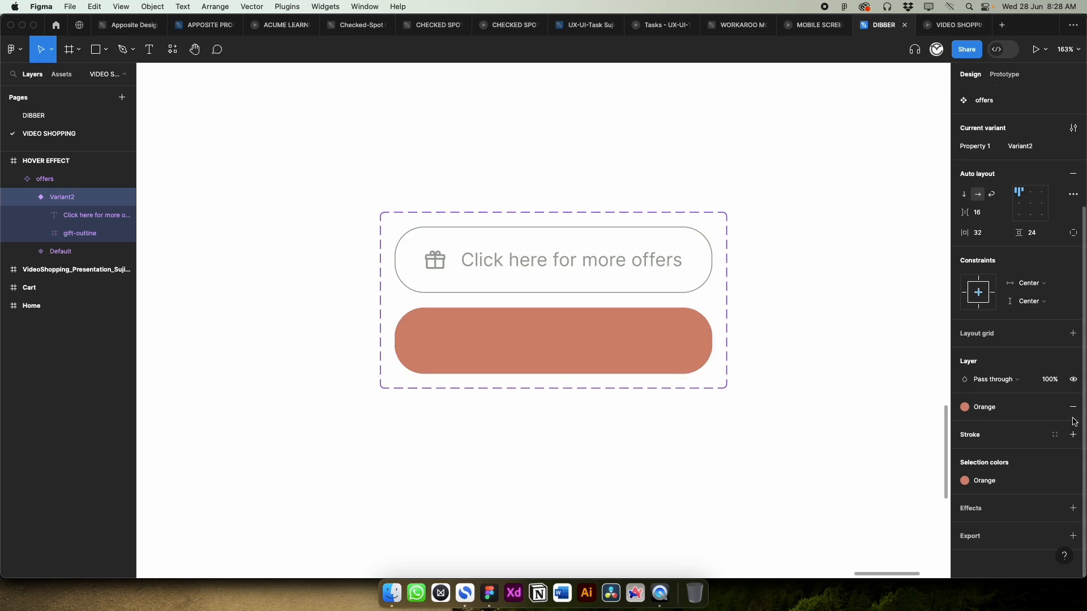
Recolour the text and gift icon in the second variant with the White style.
click(573, 352)
click(573, 352)
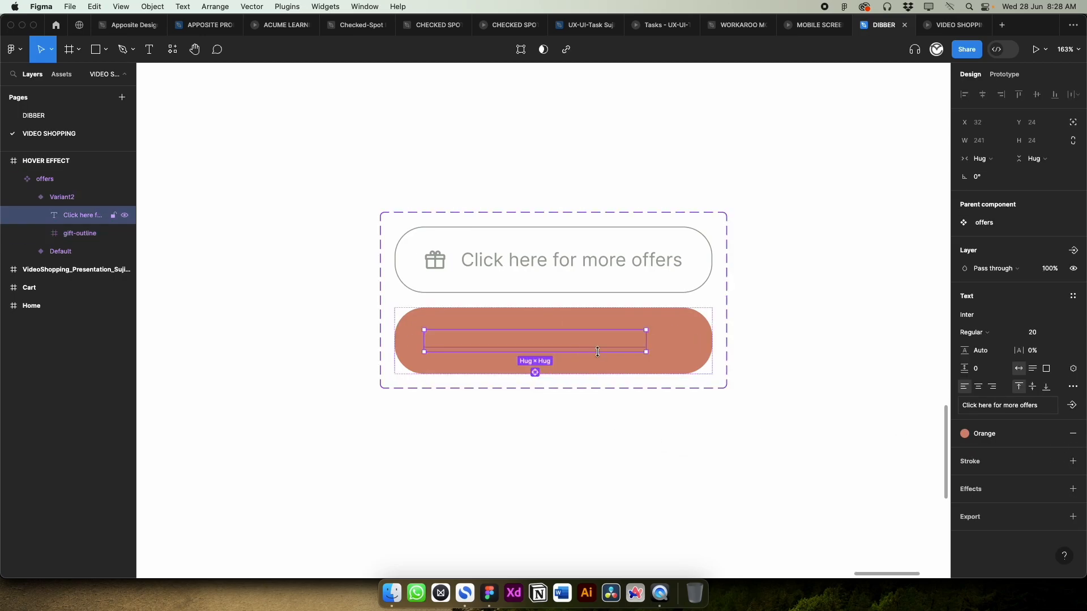
shift+click(674, 345)
scroll(1004, 544, down, 3)
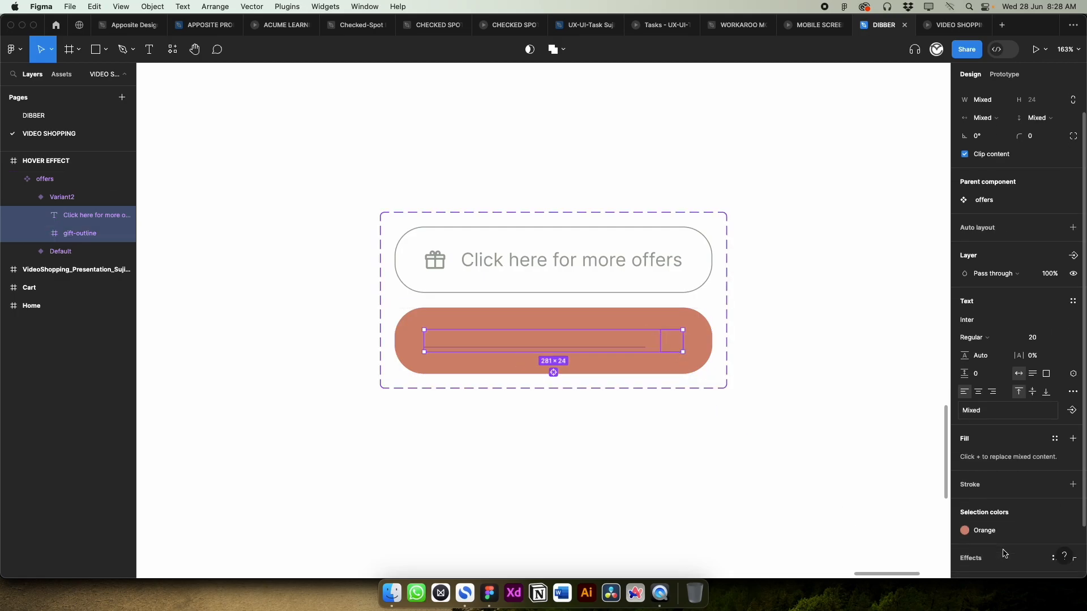
click(979, 480)
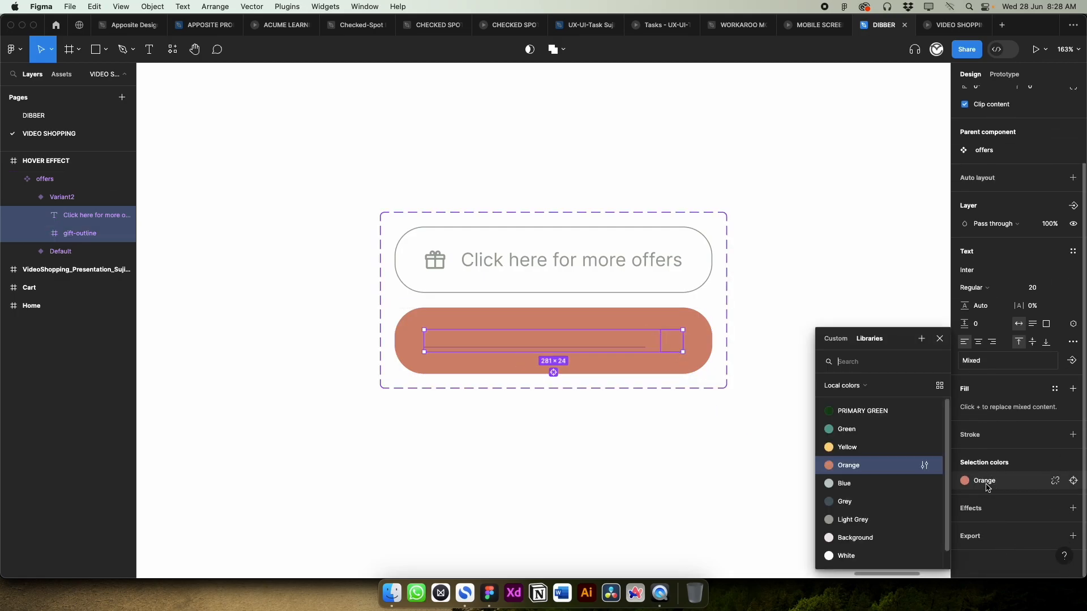
click(849, 555)
click(719, 481)
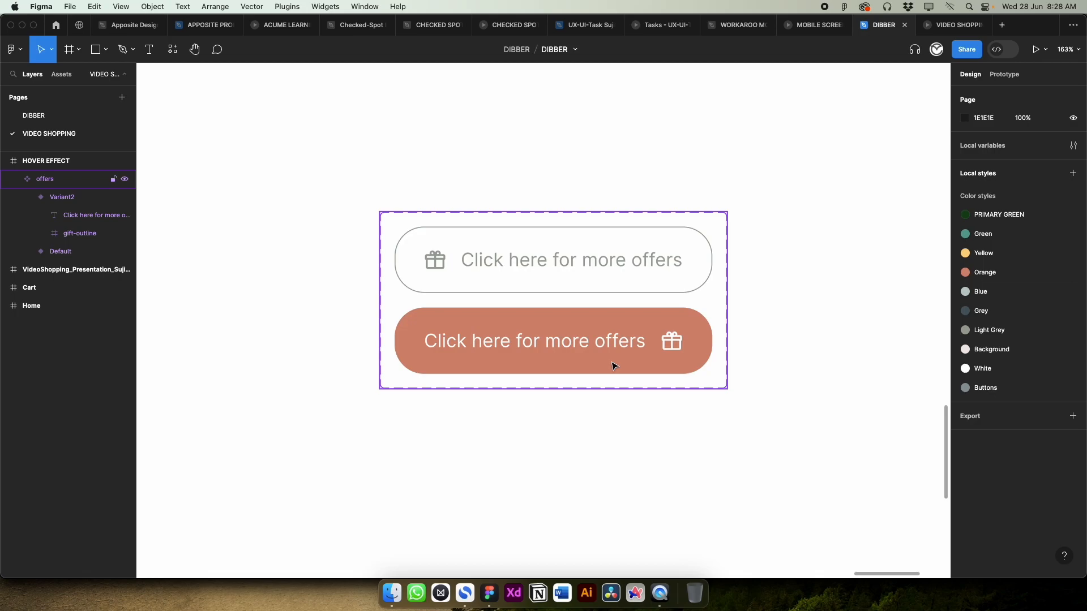
Link the Default variant to Variant2 with a While hovering interaction that changes to the second variant.
click(558, 262)
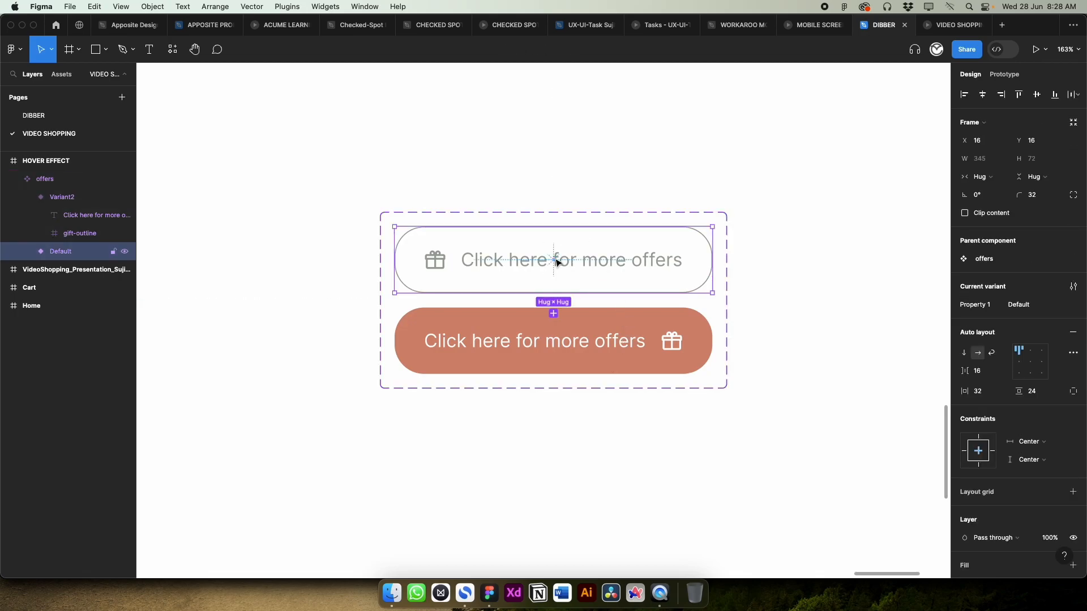
click(1006, 76)
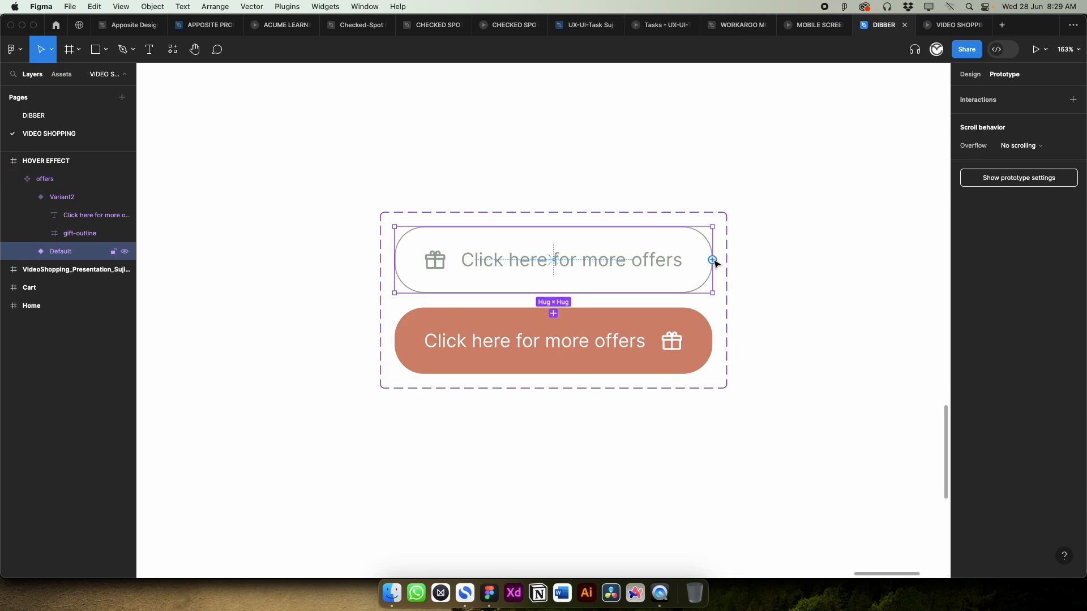
drag(712, 260, 587, 317)
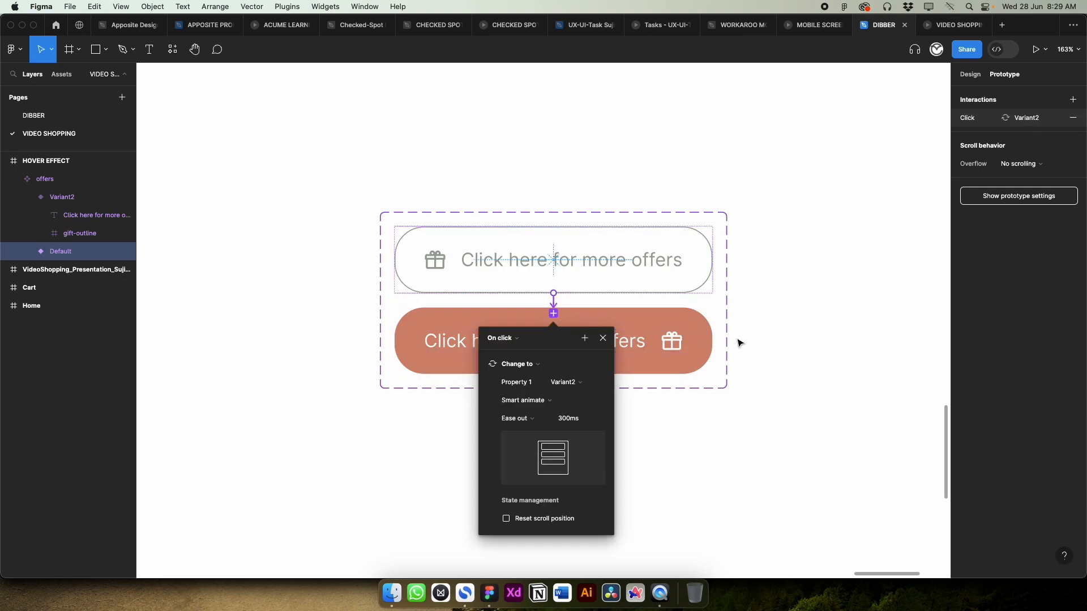
key(super+z)
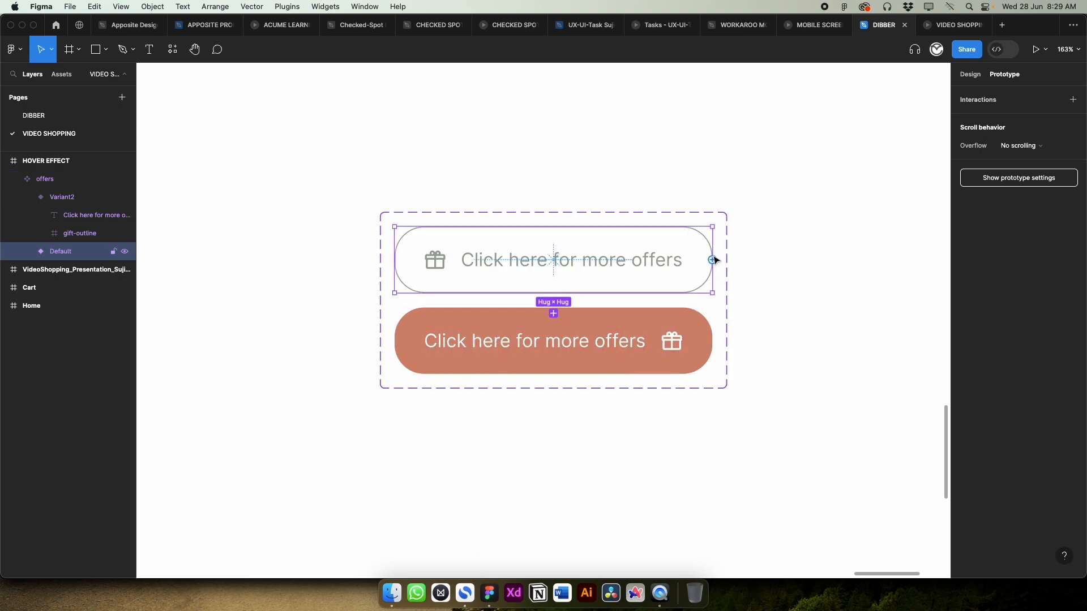
drag(712, 260, 637, 324)
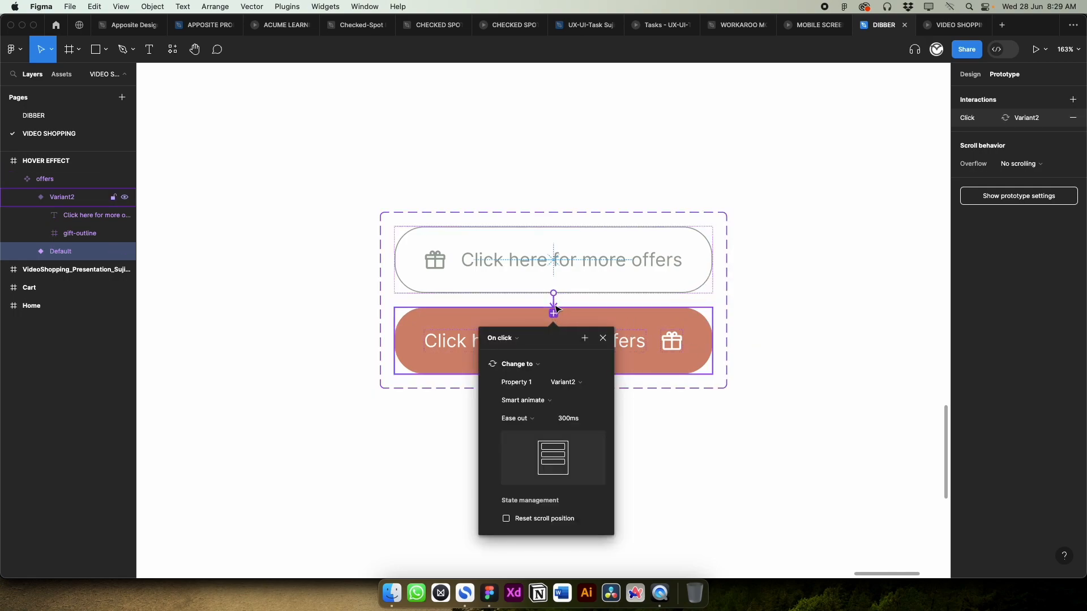
click(518, 341)
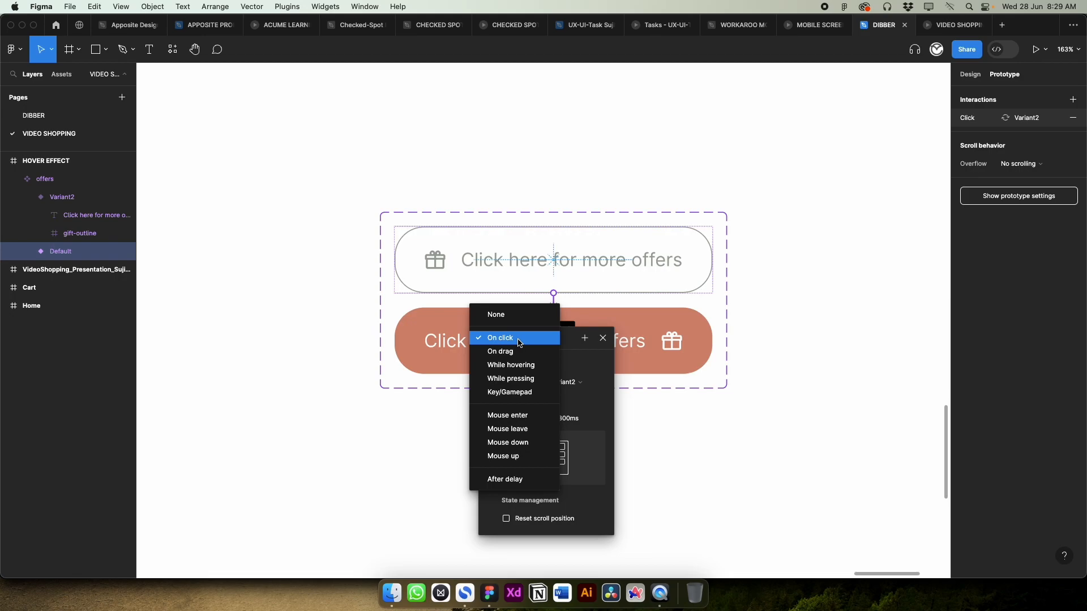
click(527, 367)
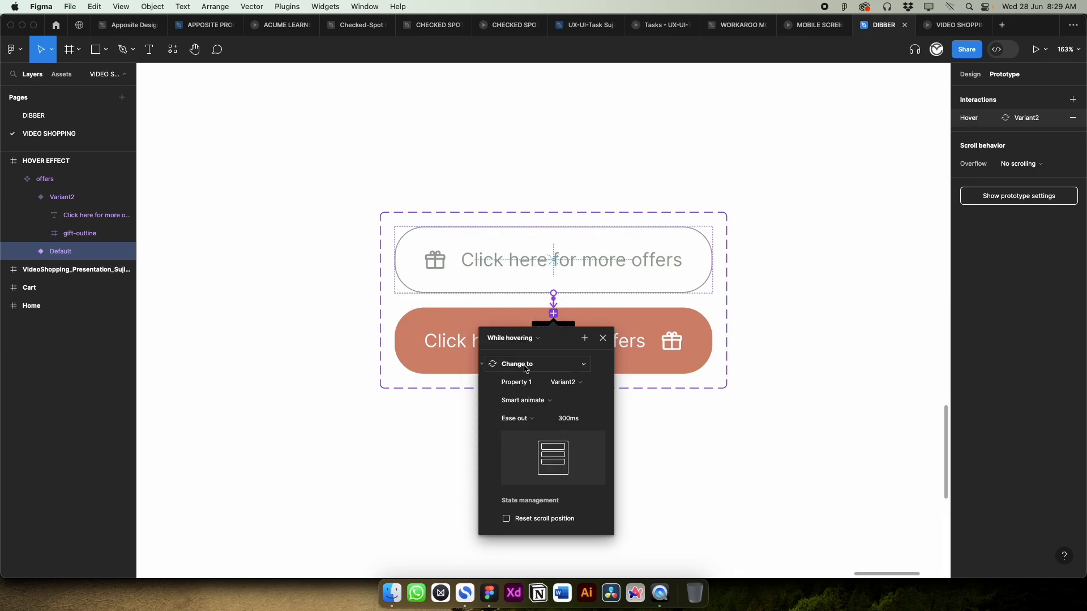
Try the Instant animation for the hover interaction and restore Smart animate.
click(534, 401)
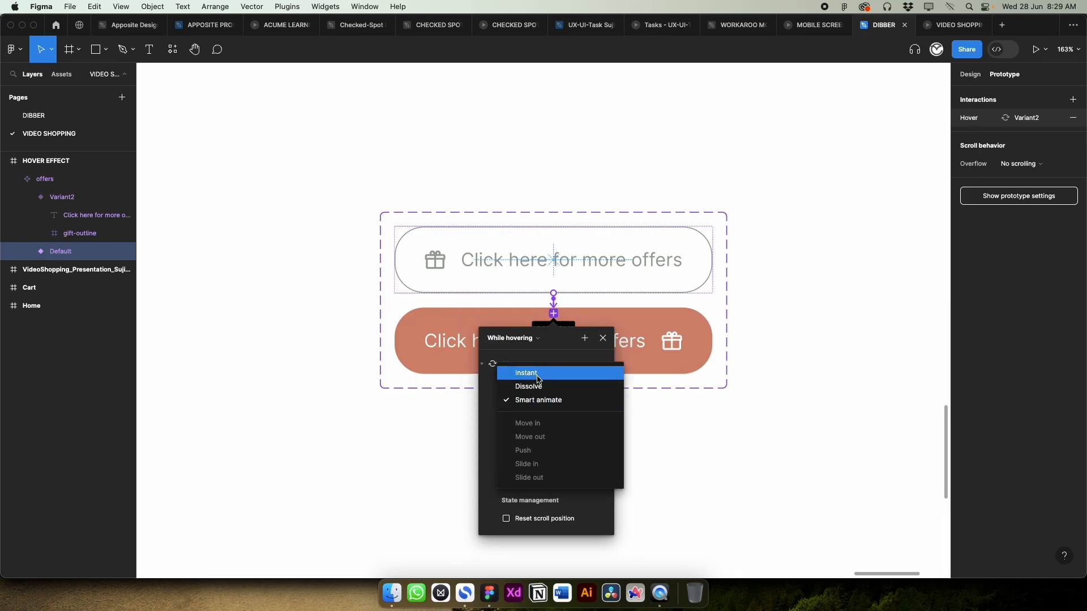
click(538, 375)
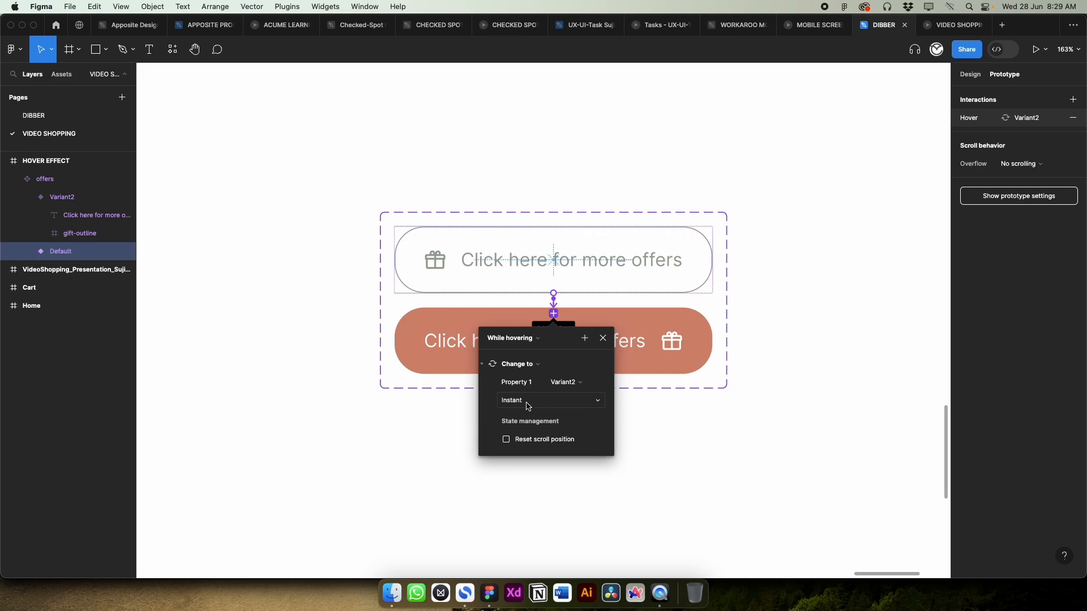
click(528, 402)
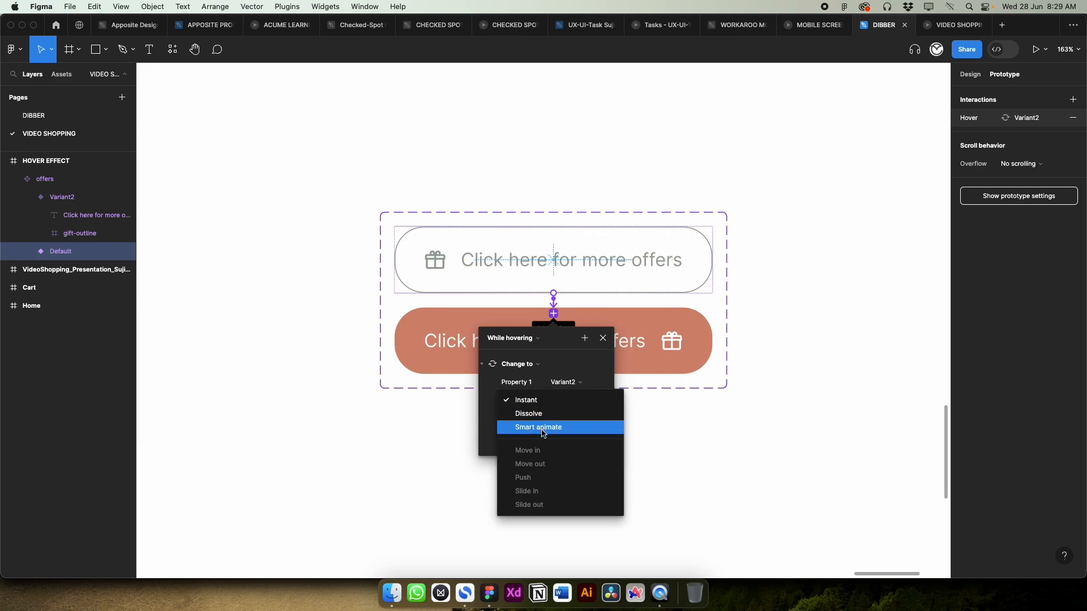
click(543, 429)
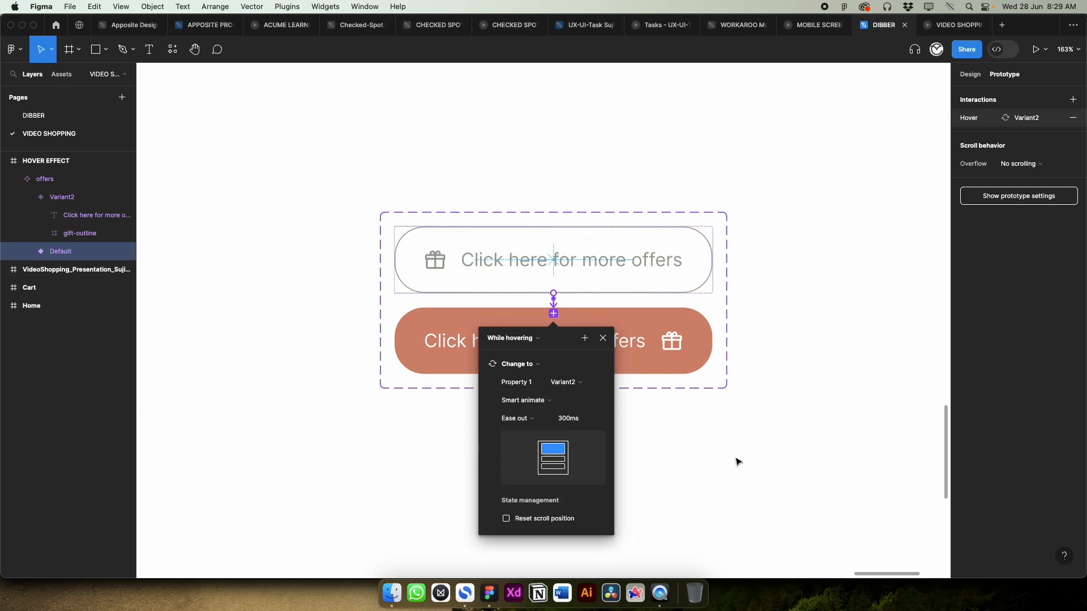
click(603, 339)
click(815, 354)
scroll(819, 360, down, 3)
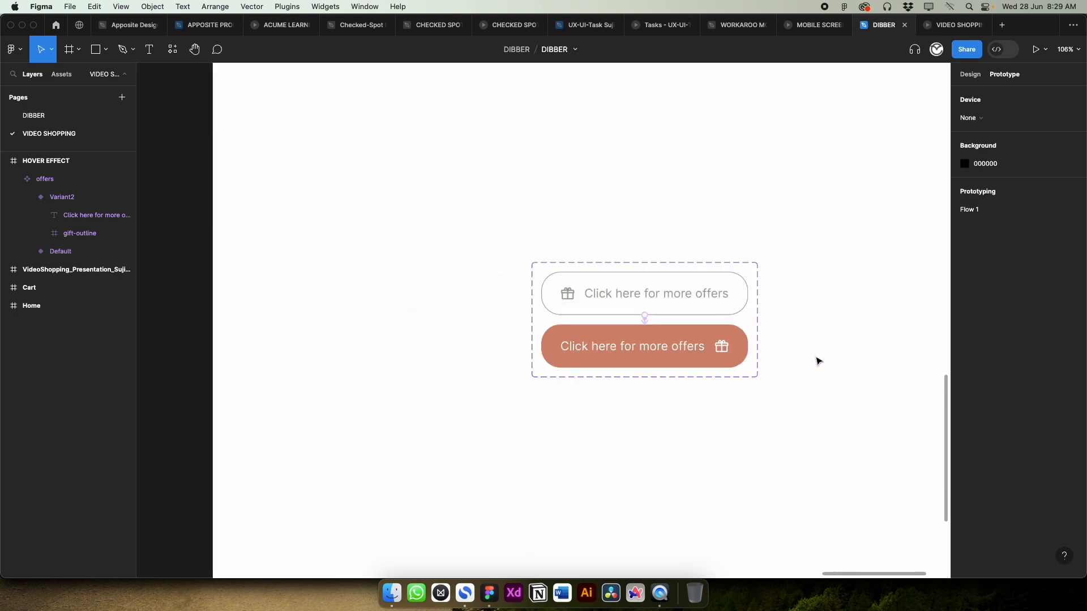
Select the HOVER EFFECT frame, check it in the running prototype and return to the DIBBER design file.
scroll(819, 361, down, 3)
click(437, 114)
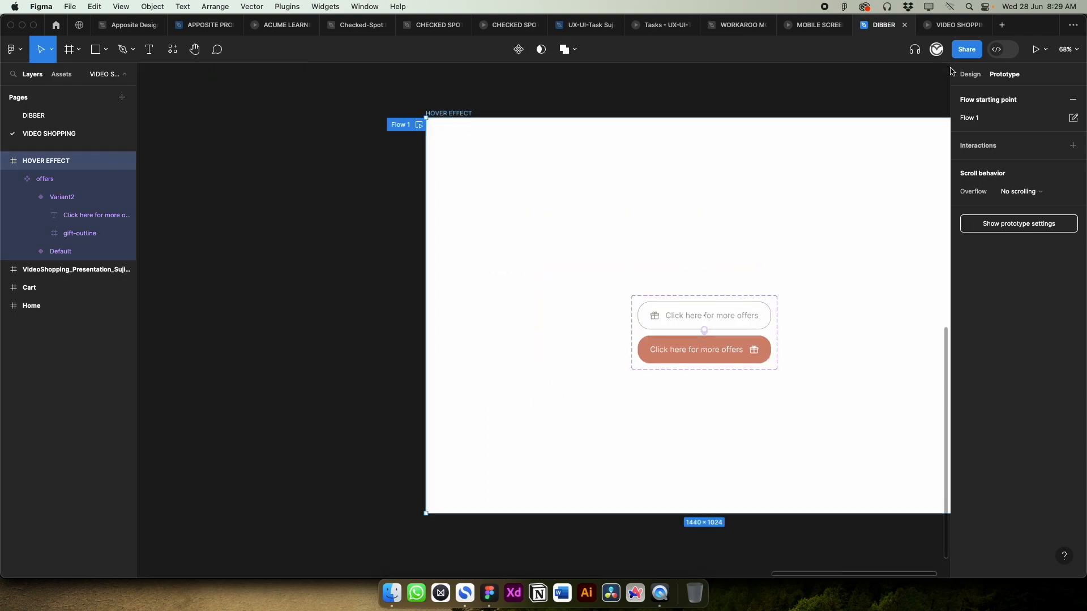
click(948, 26)
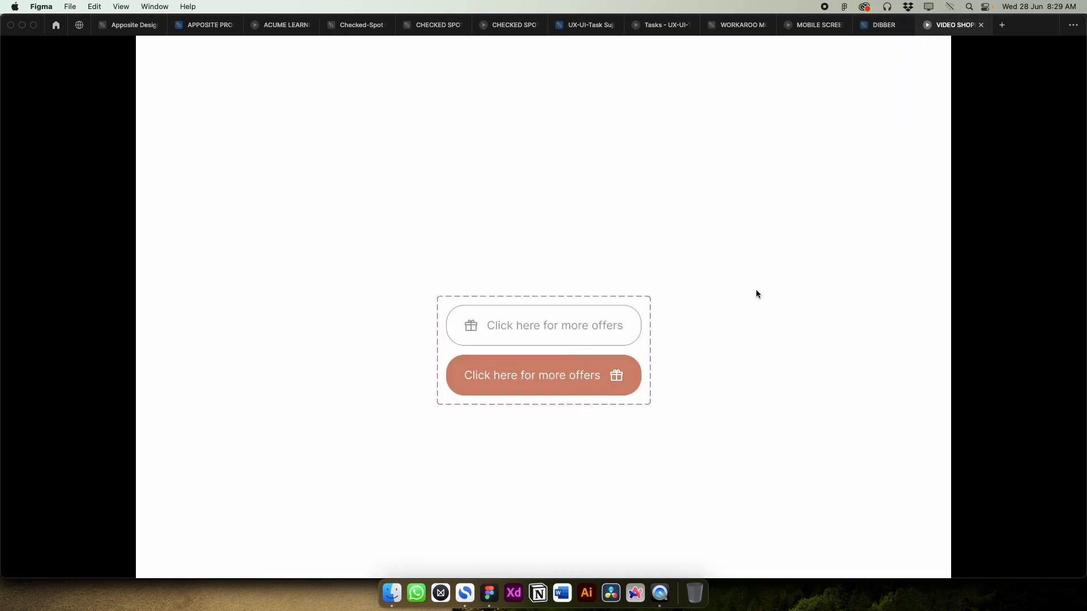
click(878, 25)
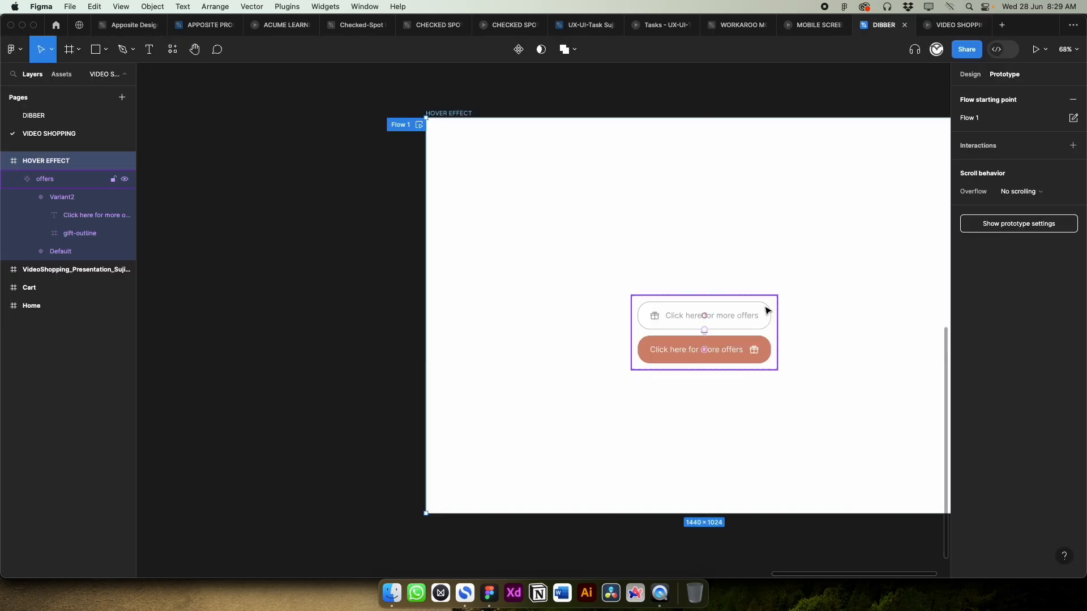
Move the offers component set out of the HOVER EFFECT frame onto the empty canvas to the frame's left.
scroll(825, 317, down, 2)
drag(848, 373, 754, 376)
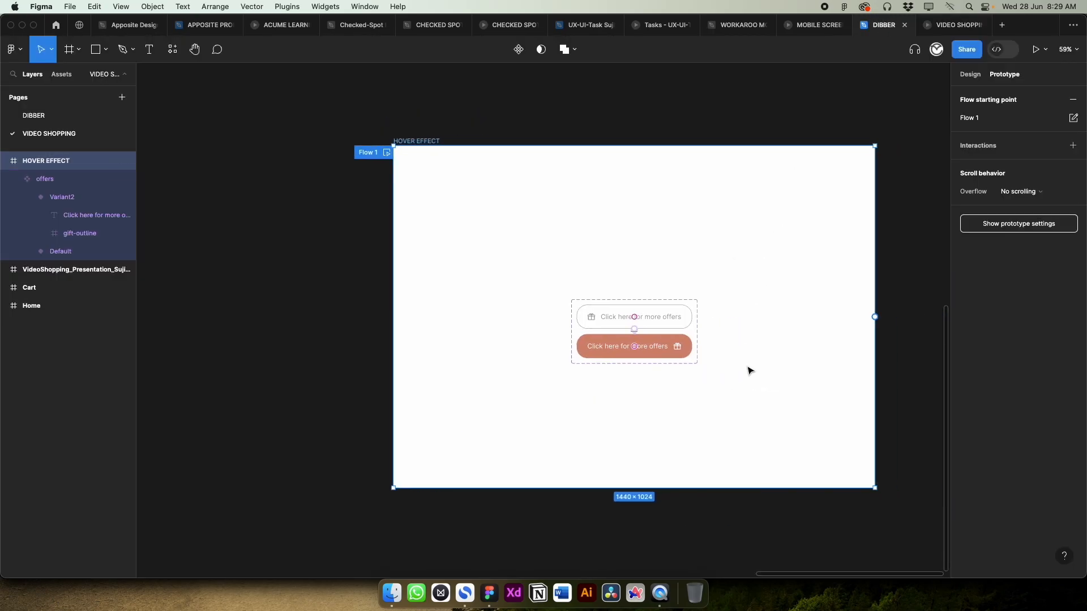
key(Escape)
drag(668, 331, 297, 226)
Search the component library for "off" and place an instance of the offers component inside the HOVER EFFECT frame.
click(454, 262)
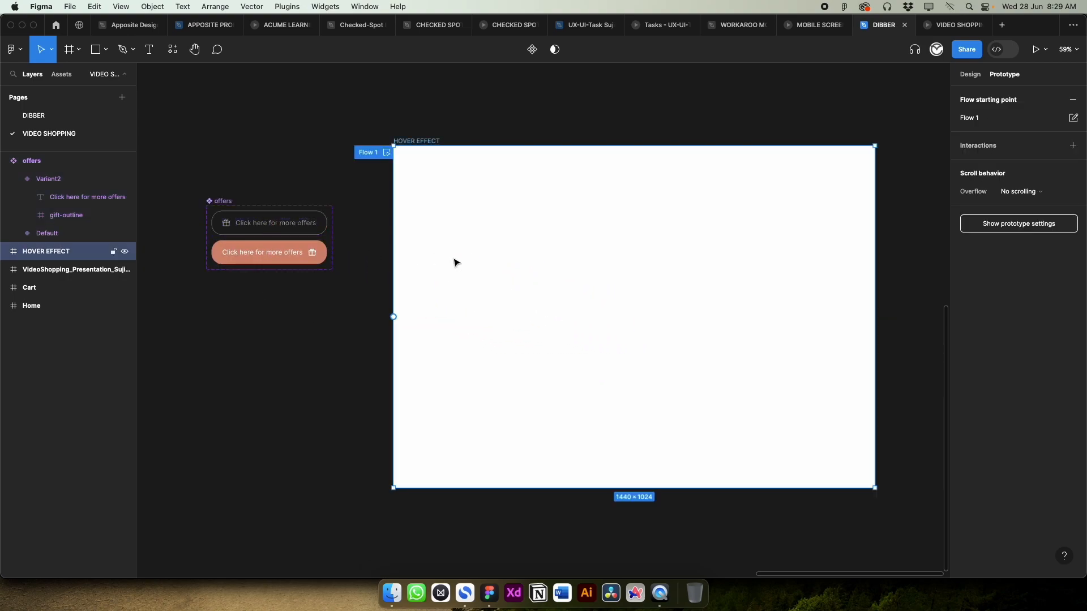
key(shift+i)
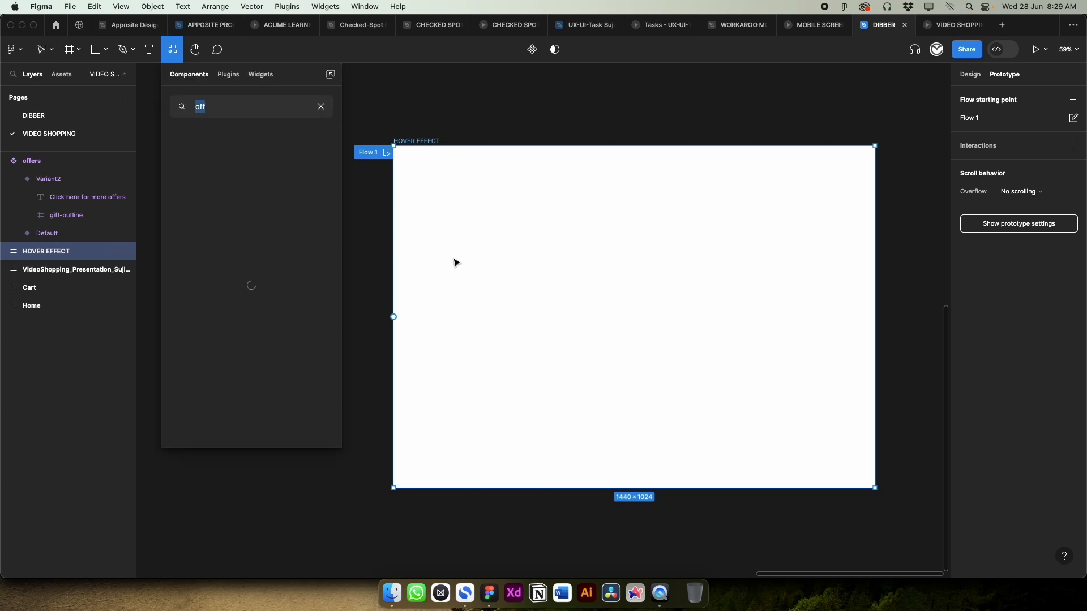
click(287, 489)
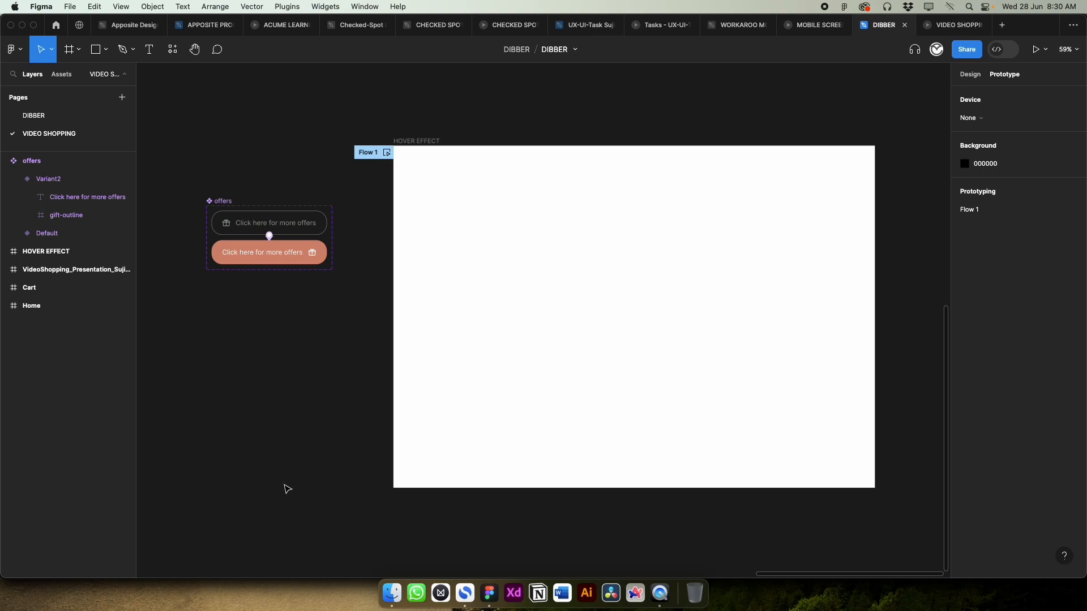
key(shift+i)
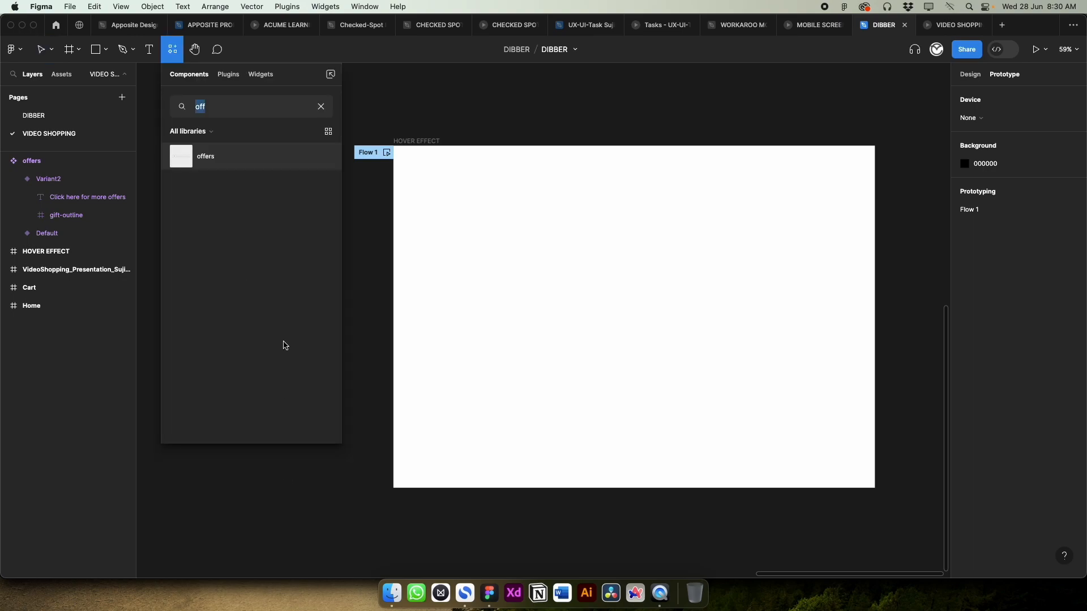
click(321, 105)
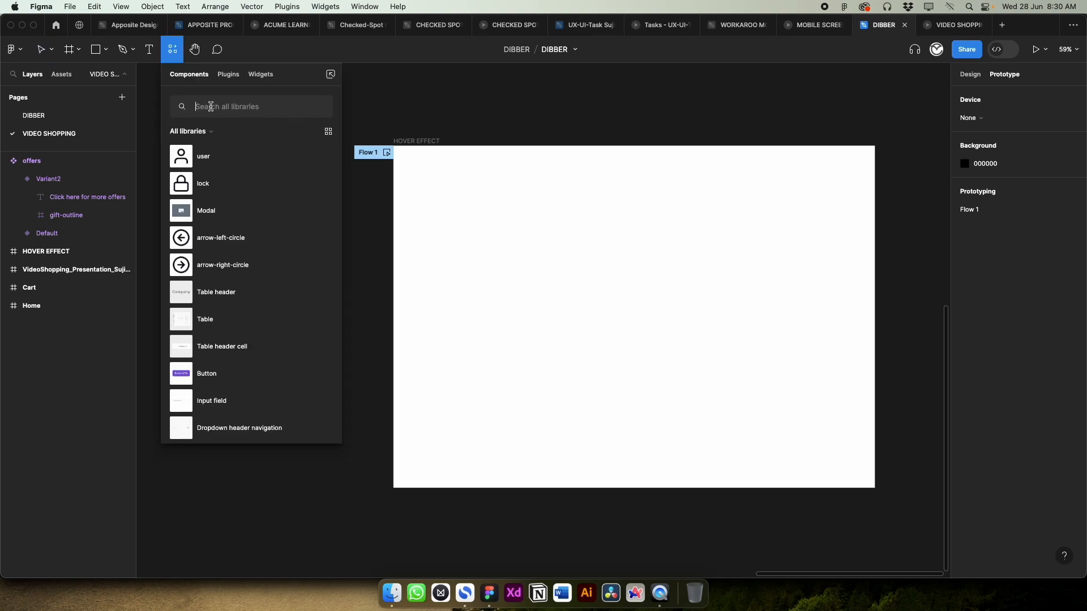
text(off)
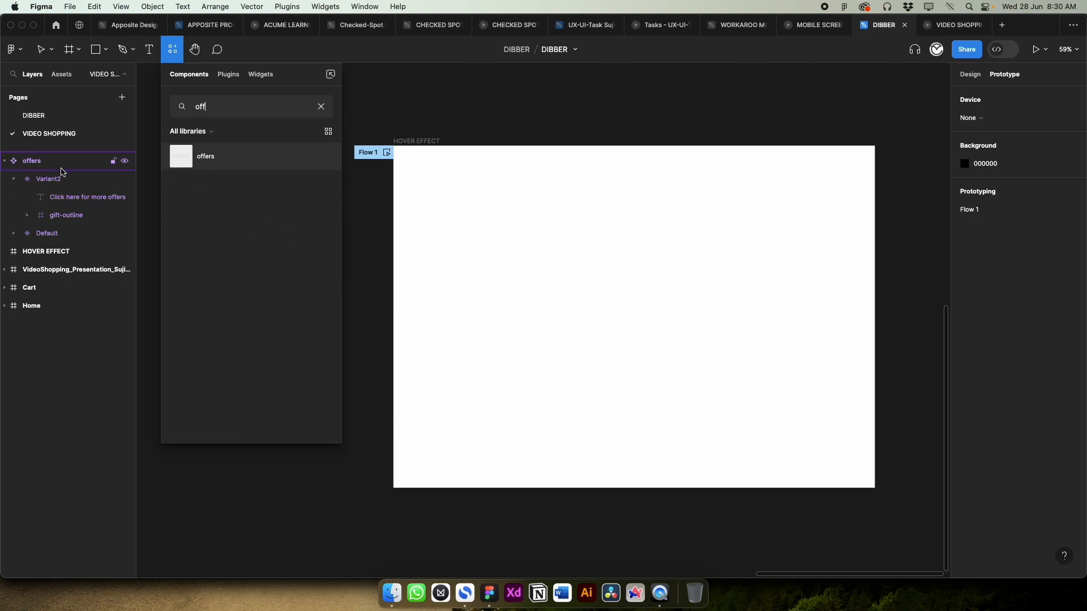
drag(183, 156, 671, 321)
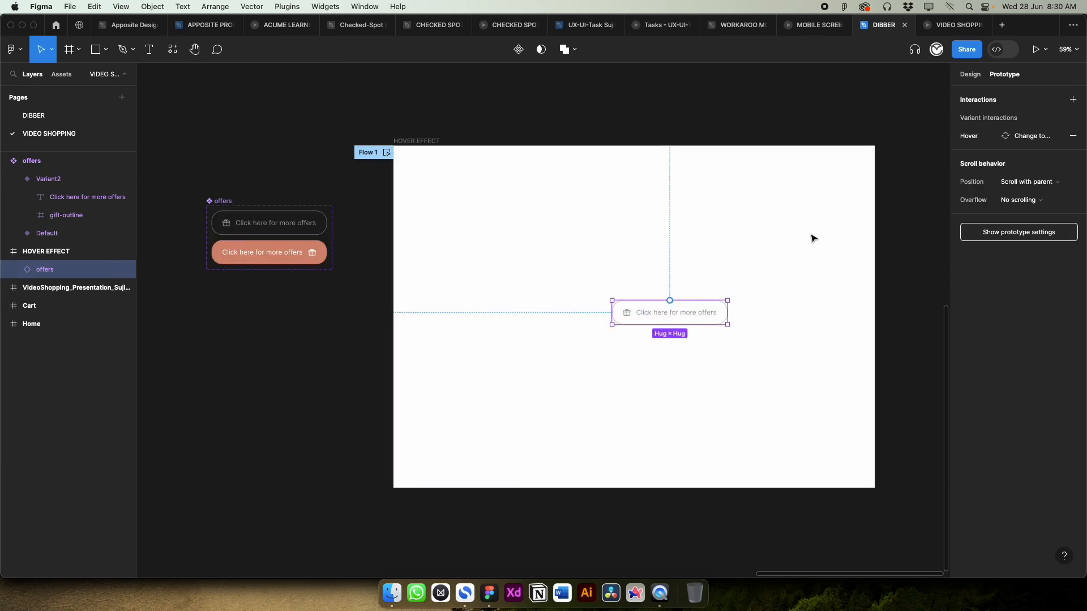
Centre the offers instance horizontally and vertically in the HOVER EFFECT frame and test its hover effect in the prototype.
click(970, 74)
click(982, 97)
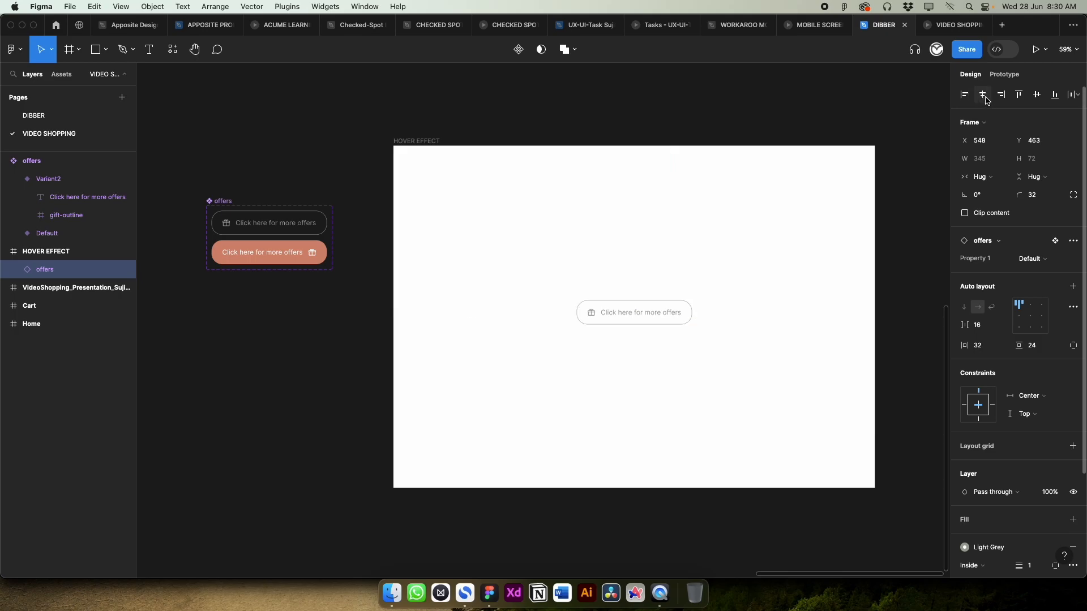
click(1036, 94)
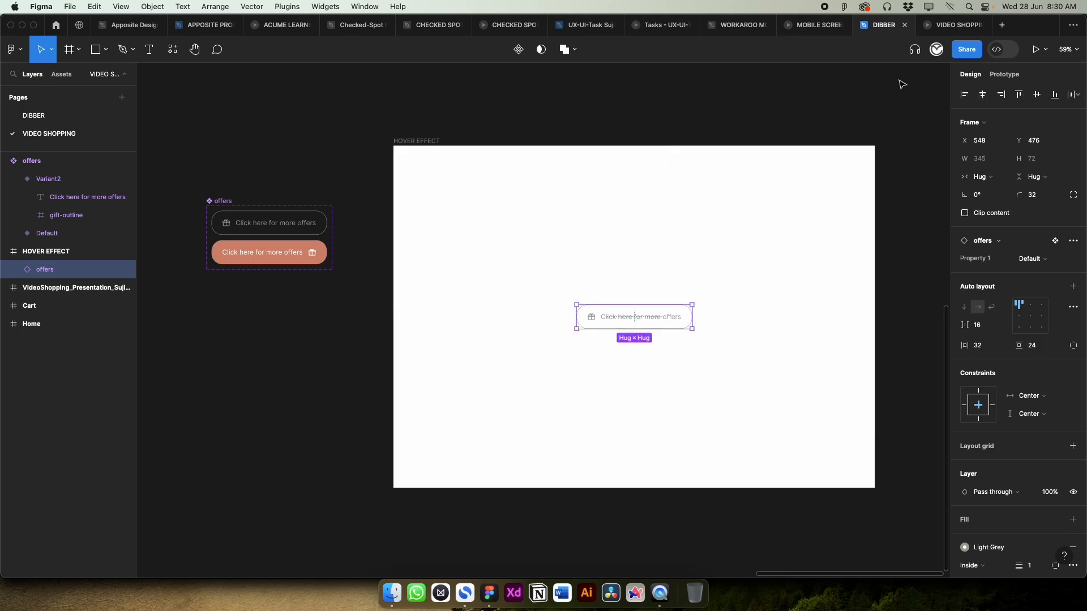
click(939, 25)
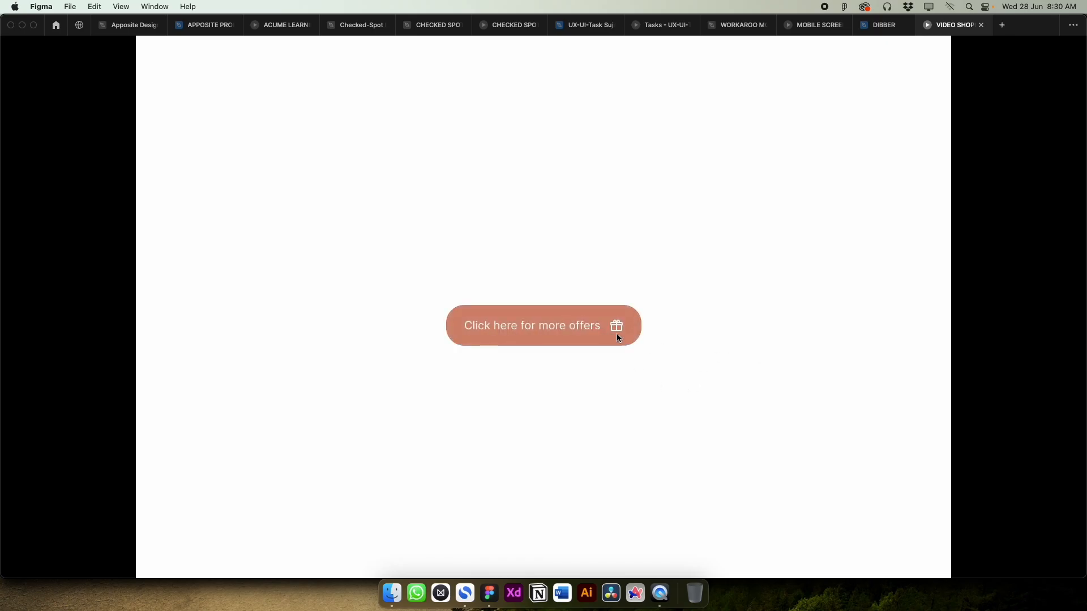
click(888, 26)
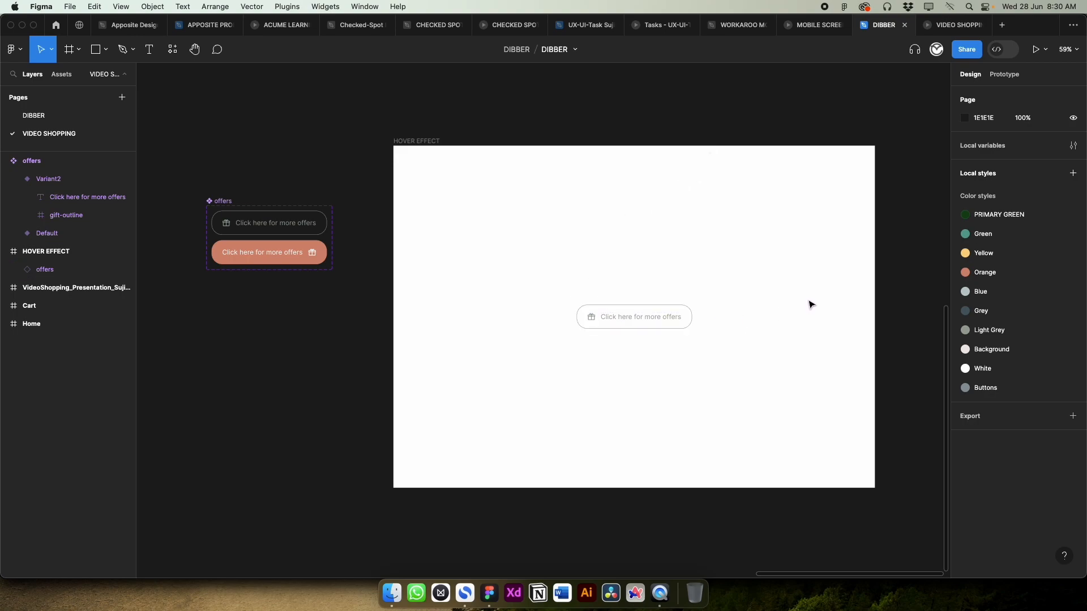
Examine the Services page of the ACUME prototype down to its footer and return to the top with its back-to-top control.
click(285, 25)
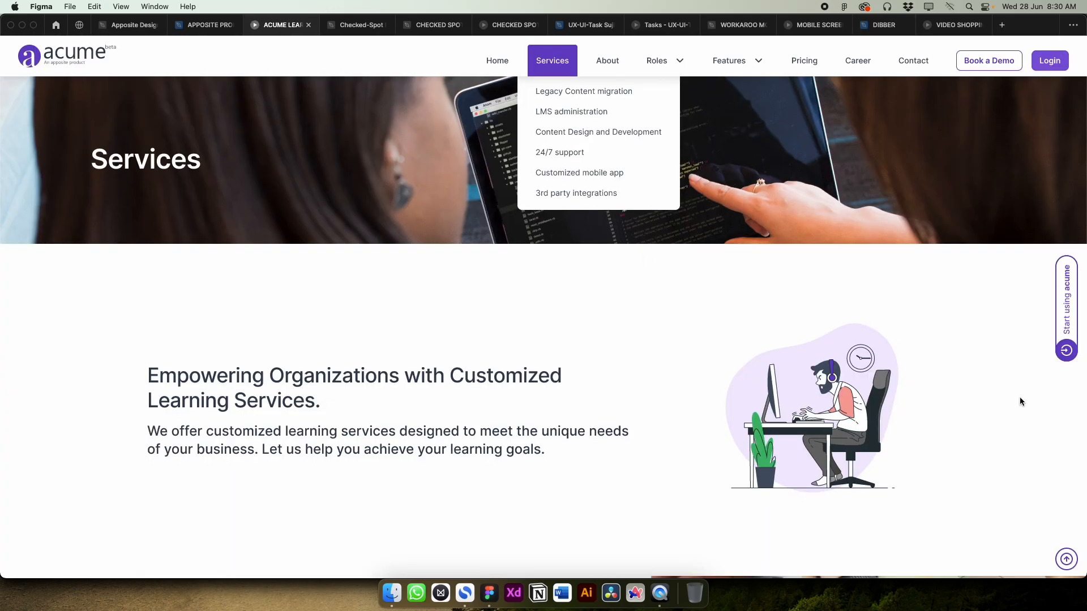
scroll(947, 409, down, 8)
scroll(946, 412, down, 10)
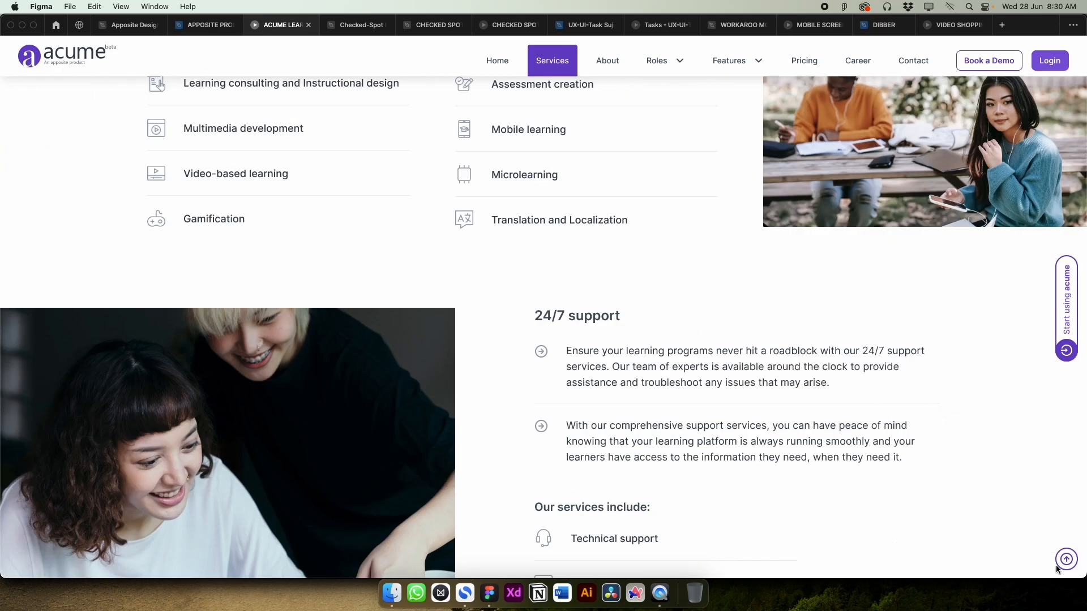
scroll(885, 477, down, 15)
scroll(820, 461, up, 10)
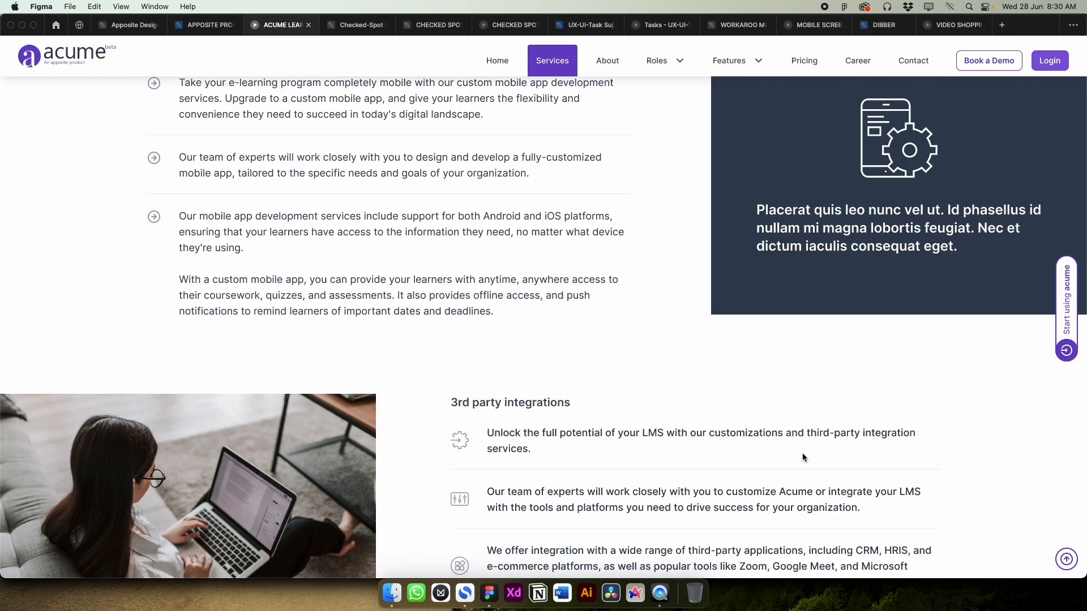
scroll(802, 453, up, 8)
scroll(803, 455, down, 15)
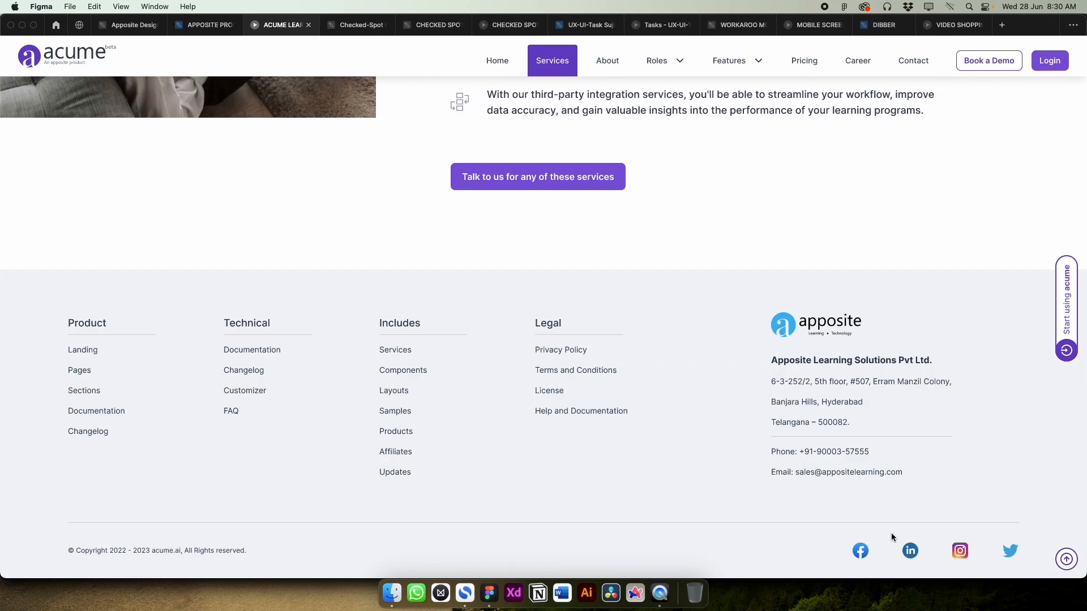
click(1066, 561)
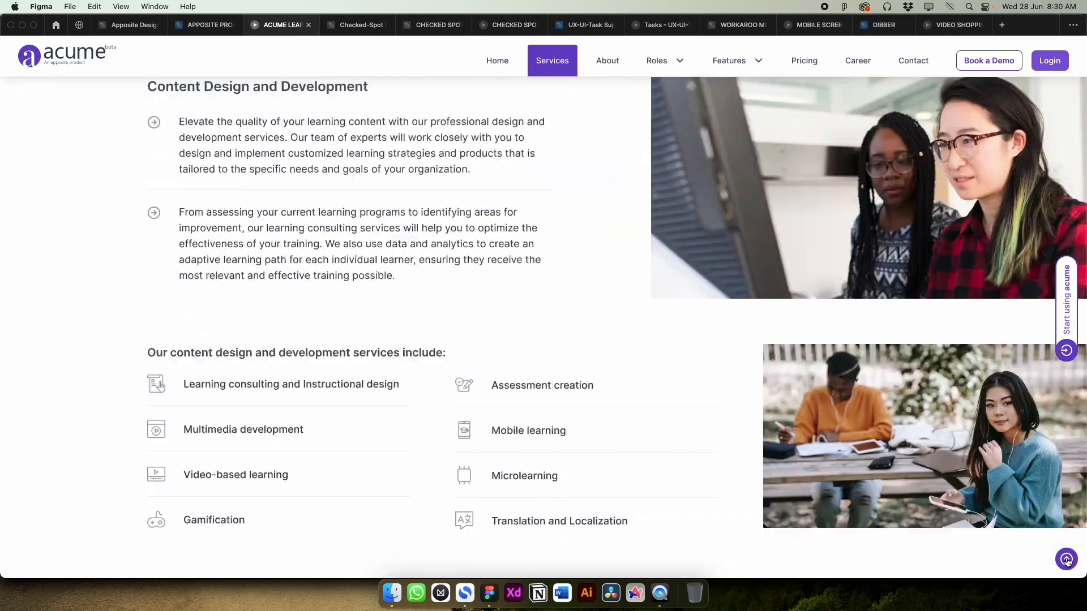
Examine the hover effects of the back-to-top control and the "Start using acume" side button in the ACUME prototype.
scroll(672, 436, down, 8)
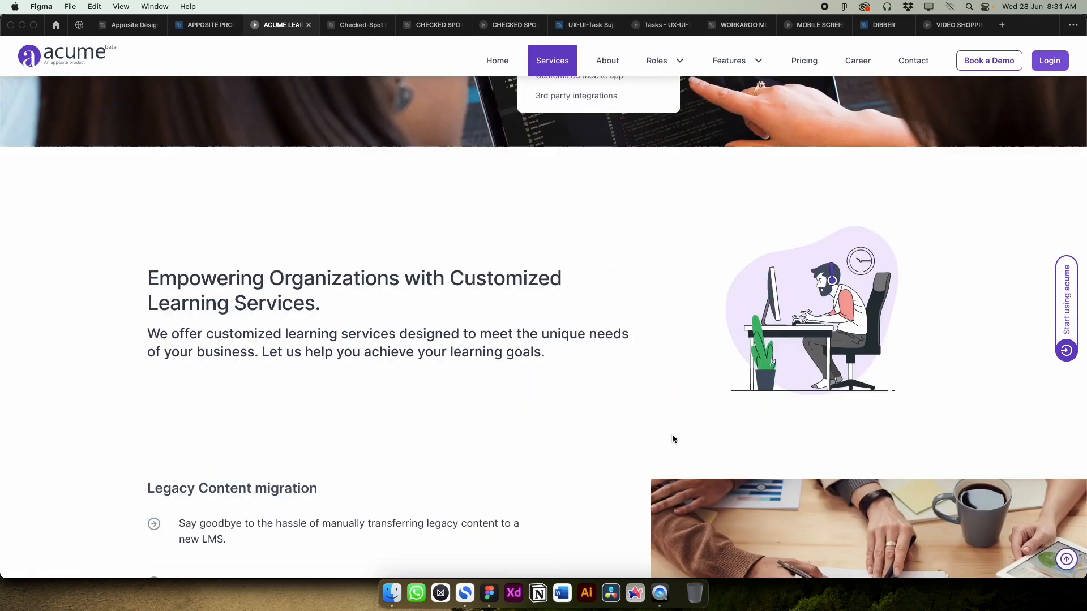
scroll(673, 442, down, 12)
click(1067, 560)
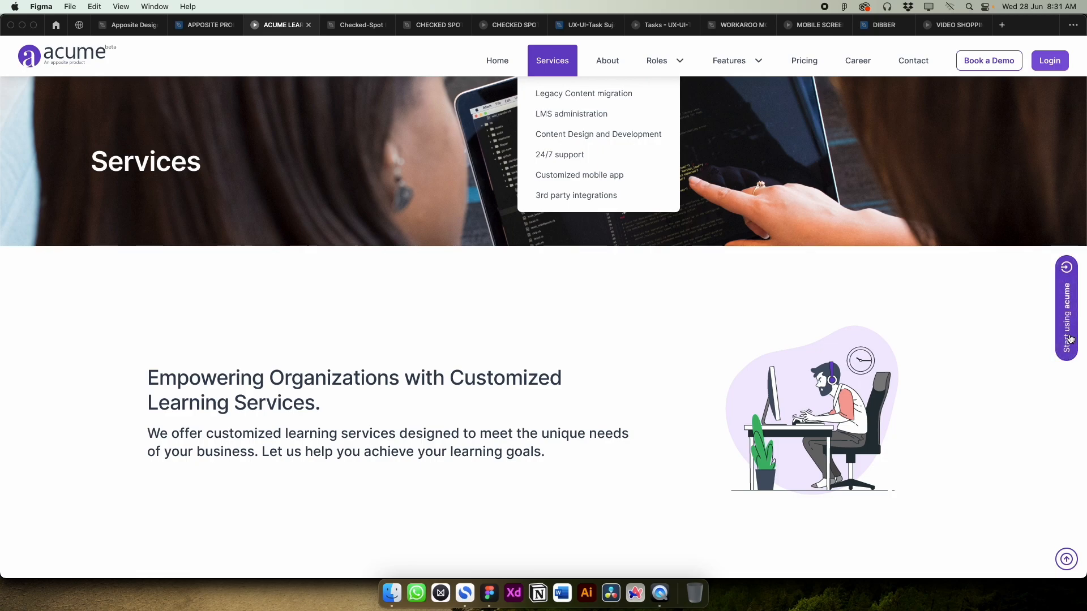
scroll(898, 383, down, 15)
scroll(887, 407, down, 12)
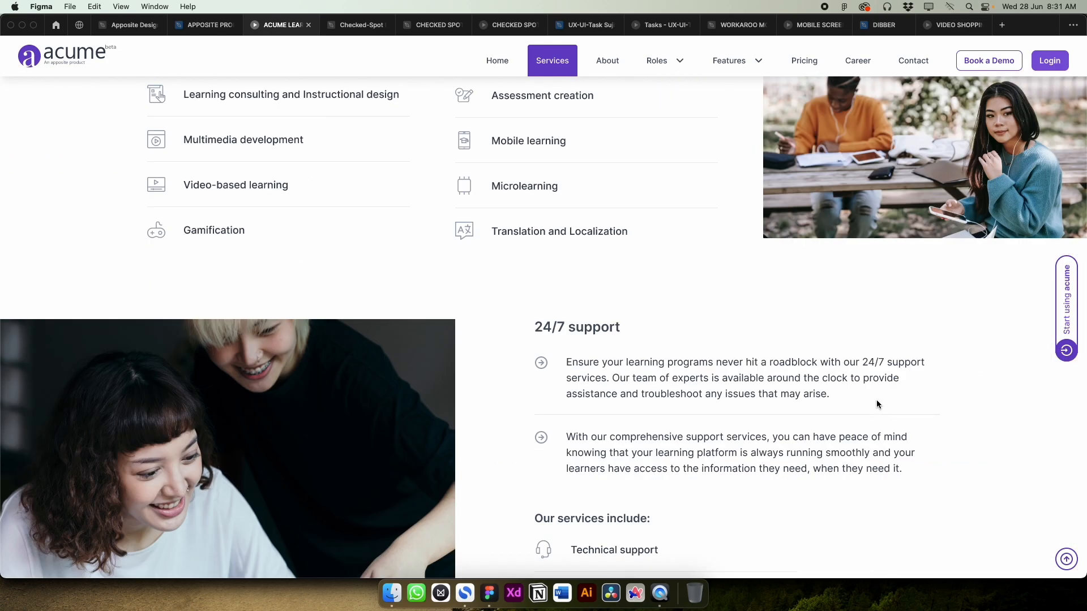
View the opening screen of the mobile screens prototype and return to the DIBBER design file.
mouse_move(888, 30)
click(815, 25)
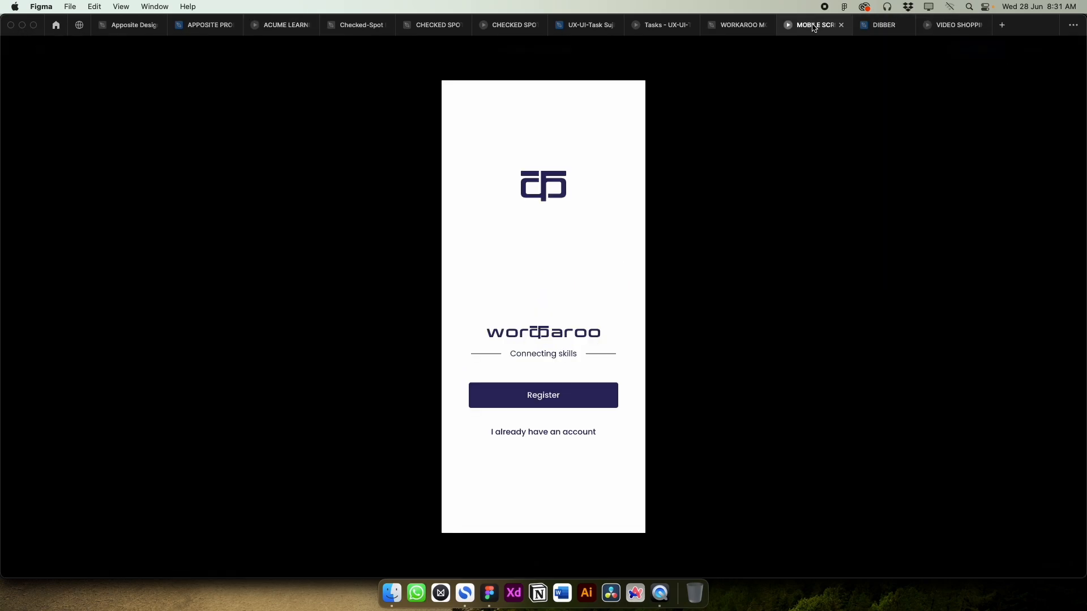
click(884, 25)
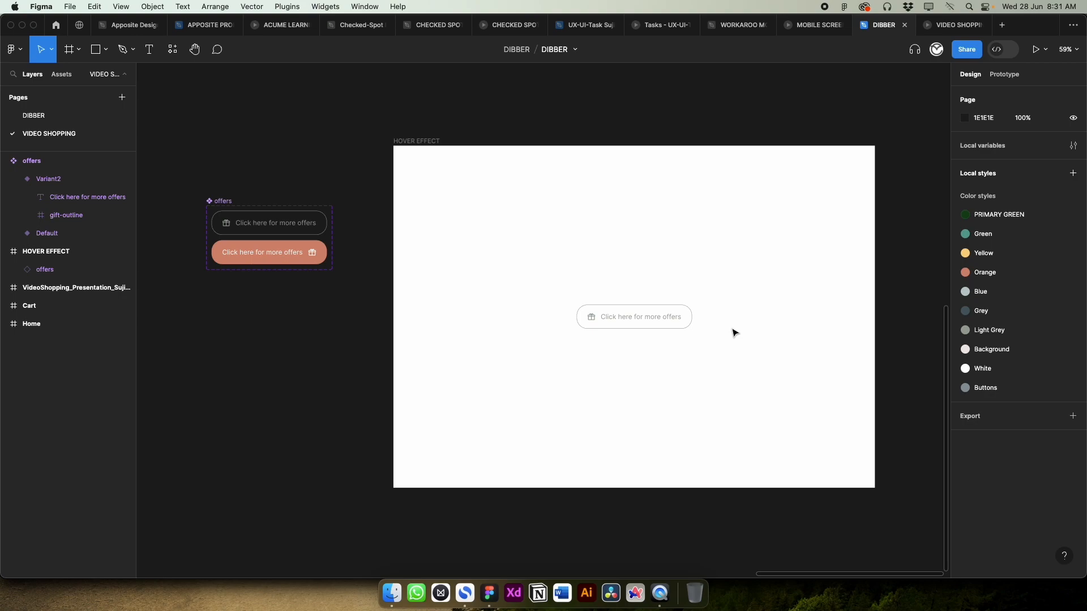